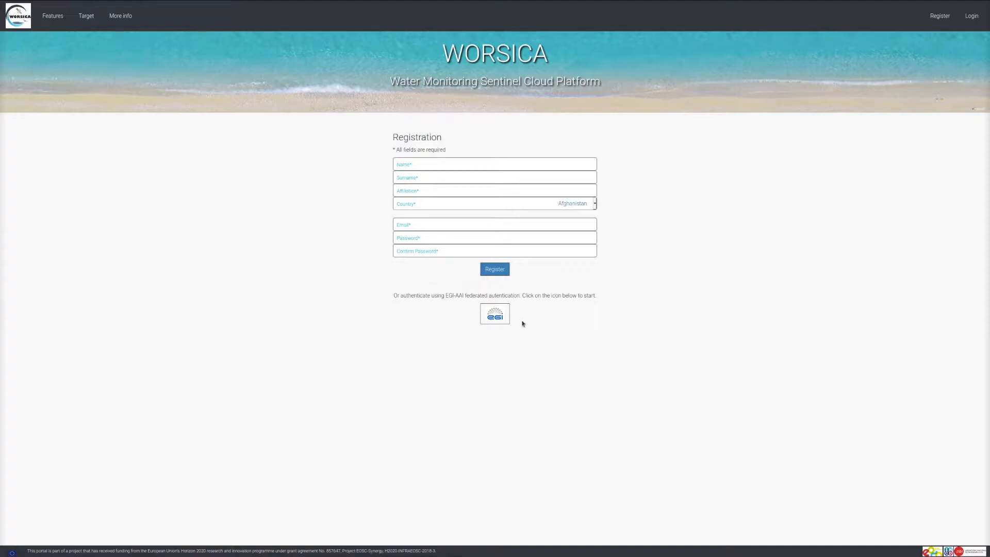
Authenticate through EGI Check-in using EGI SSO, filling in the saved account username and password.
{"action": "left_click", "coordinate": [496, 320]}
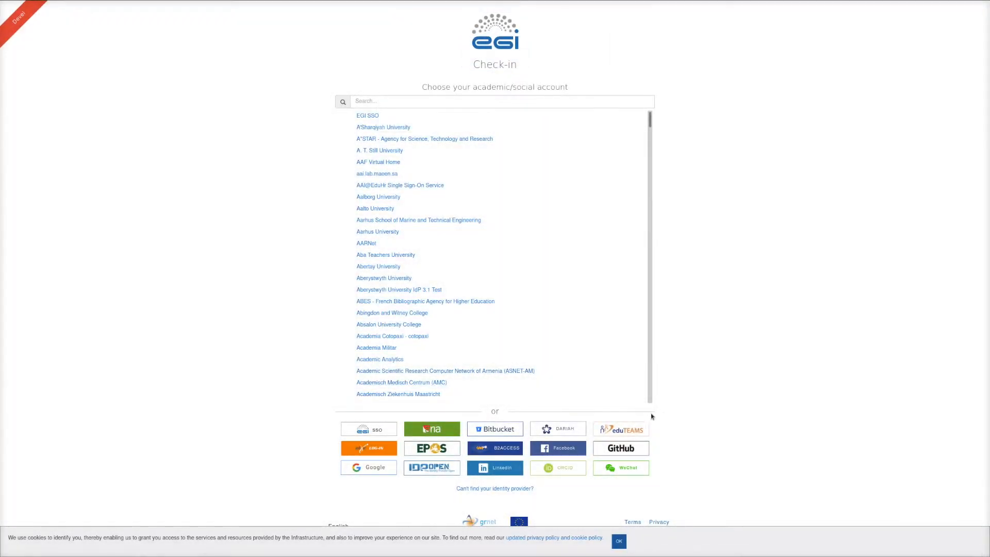
{"action": "left_click", "coordinate": [370, 433]}
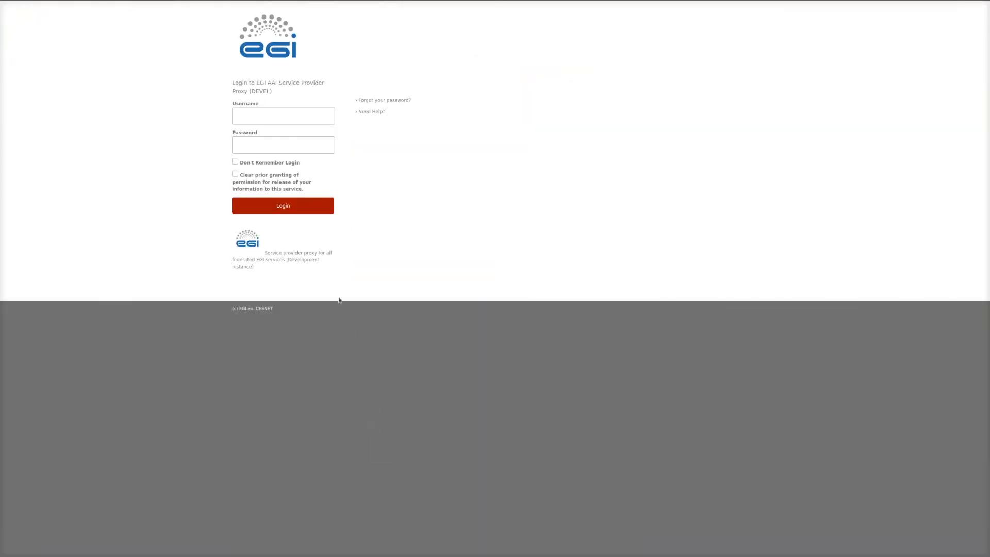
{"action": "left_click", "coordinate": [280, 115]}
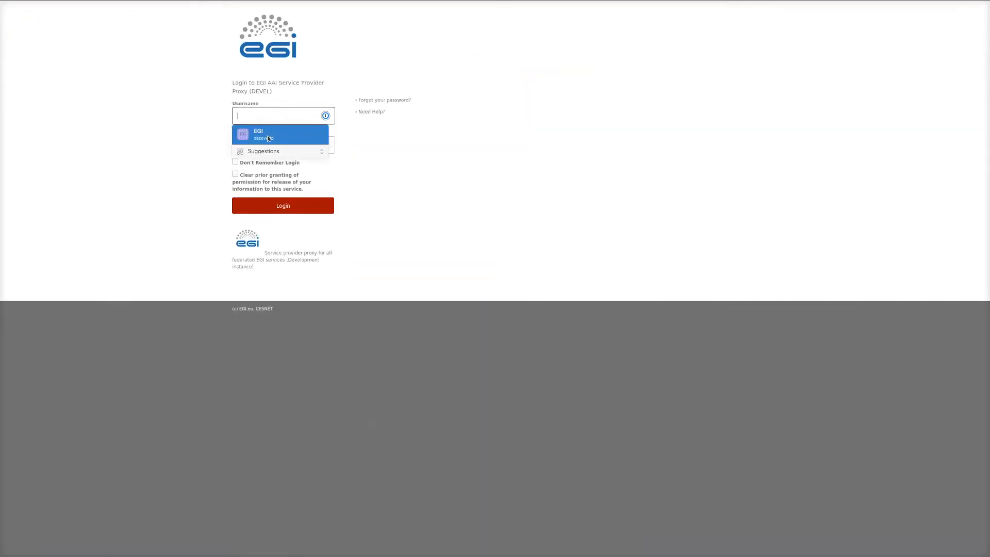
{"action": "left_click", "coordinate": [269, 133]}
{"action": "left_click", "coordinate": [293, 206]}
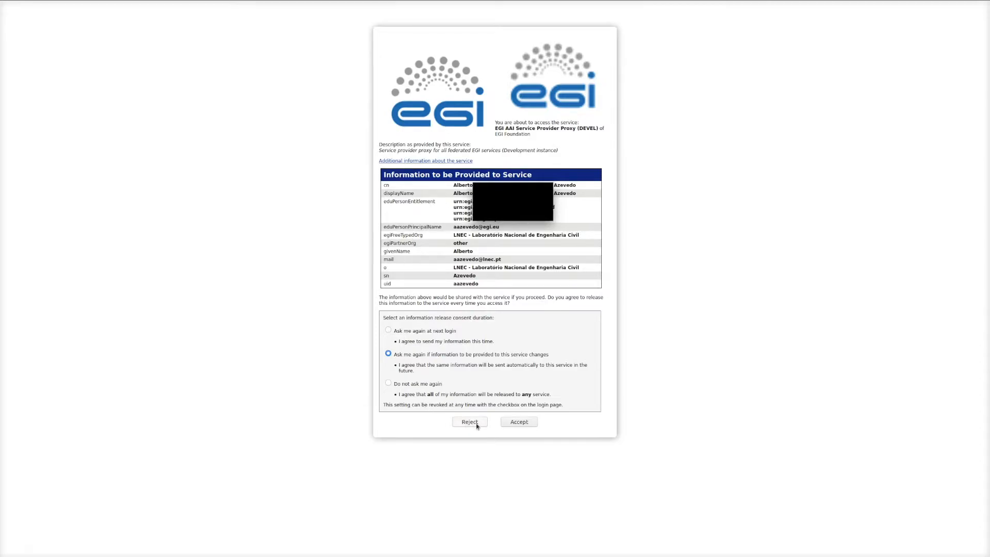
Accept the release of account information to the service and consent to the data transfer with the choice remembered.
{"action": "left_click", "coordinate": [520, 424]}
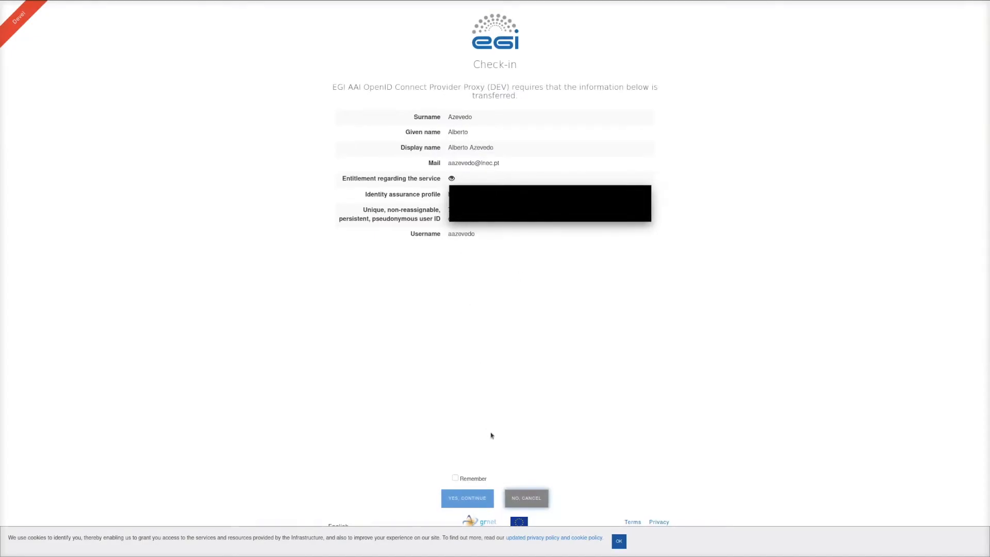
{"action": "left_click", "coordinate": [455, 478]}
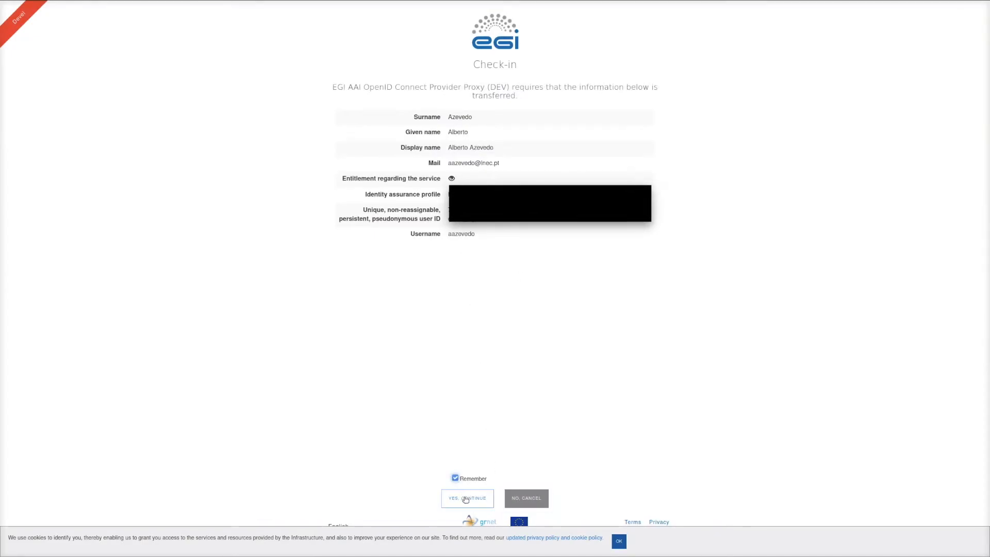
{"action": "left_click", "coordinate": [464, 497]}
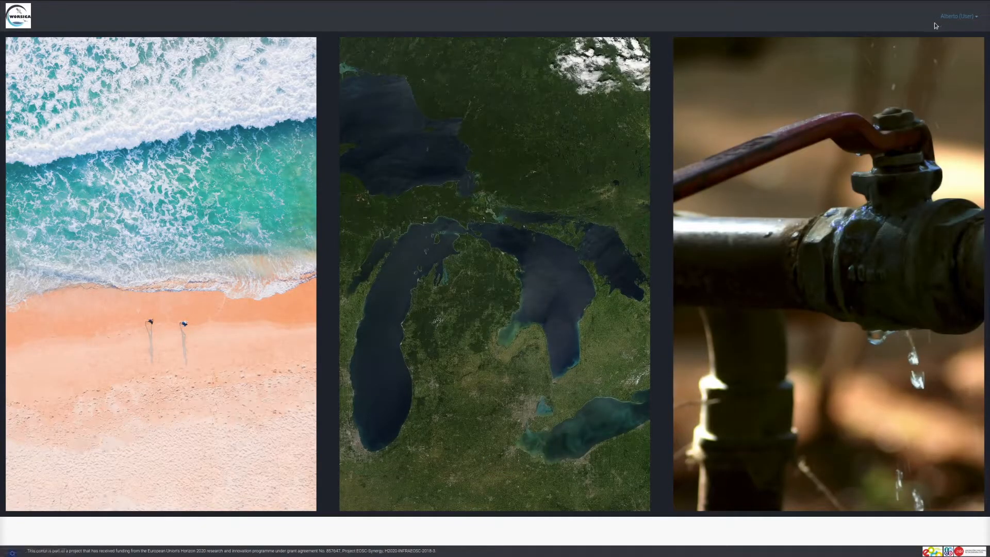
Review the descriptions of the three sub-services and enter Coastline Detection.
{"action": "mouse_move", "coordinate": [103, 134]}
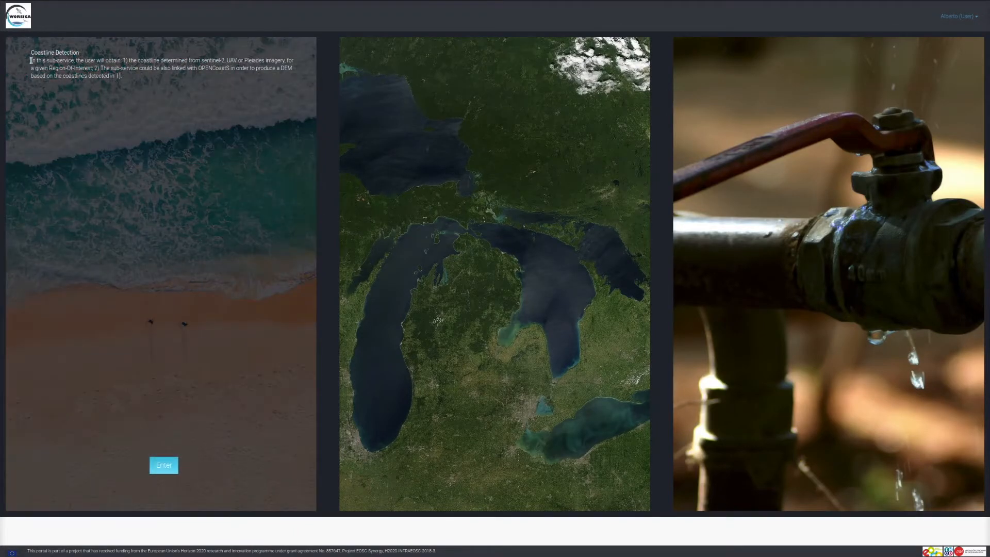
{"action": "mouse_move", "coordinate": [364, 80]}
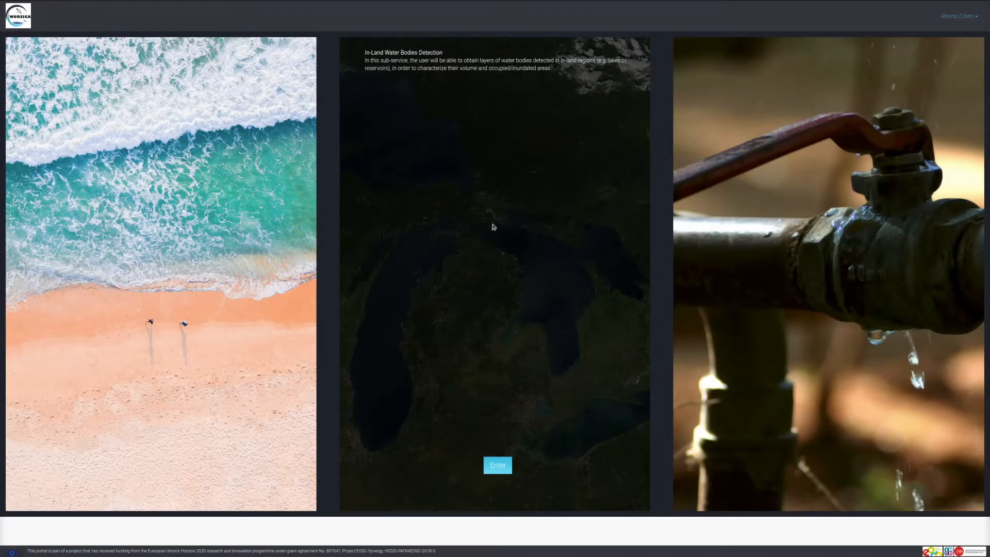
{"action": "mouse_move", "coordinate": [737, 243]}
{"action": "mouse_move", "coordinate": [220, 215]}
{"action": "left_click", "coordinate": [164, 465]}
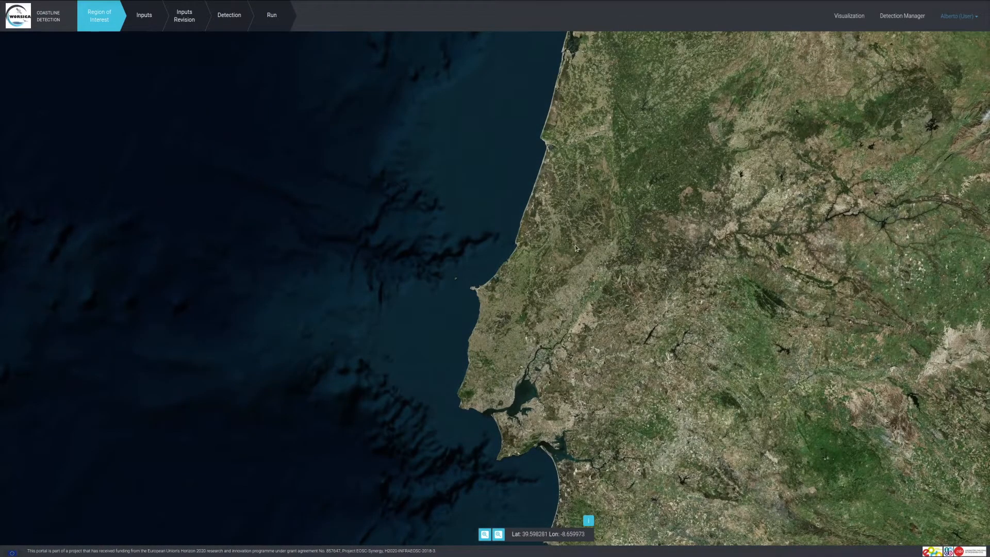
Begin a new region of interest for the coastal lagoon northeast of the Peniche peninsula and name it ObidosLagoon.
{"action": "left_click_drag", "start_coordinate": [575, 248], "coordinate": [545, 224]}
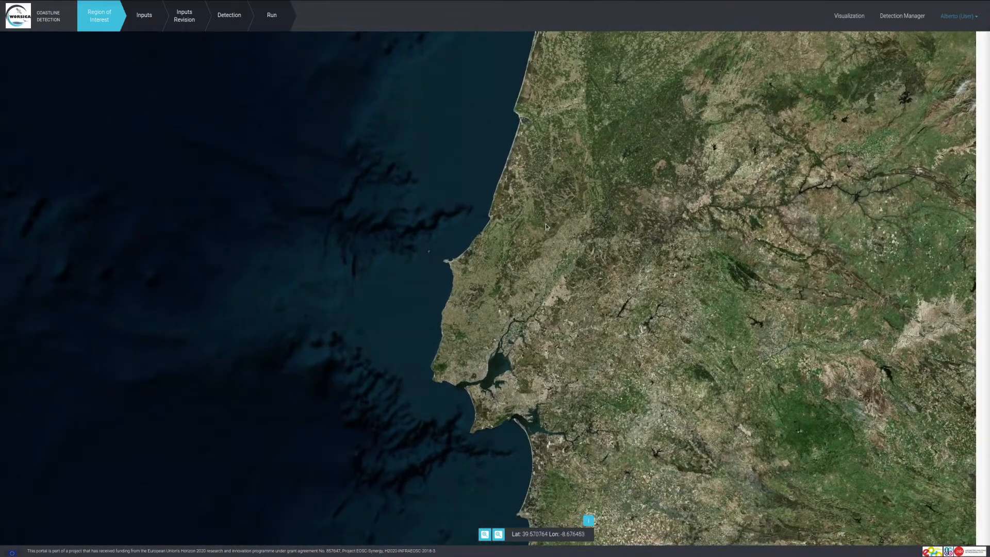
{"action": "scroll", "coordinate": [481, 240], "scroll_direction": "up", "scroll_amount": 2}
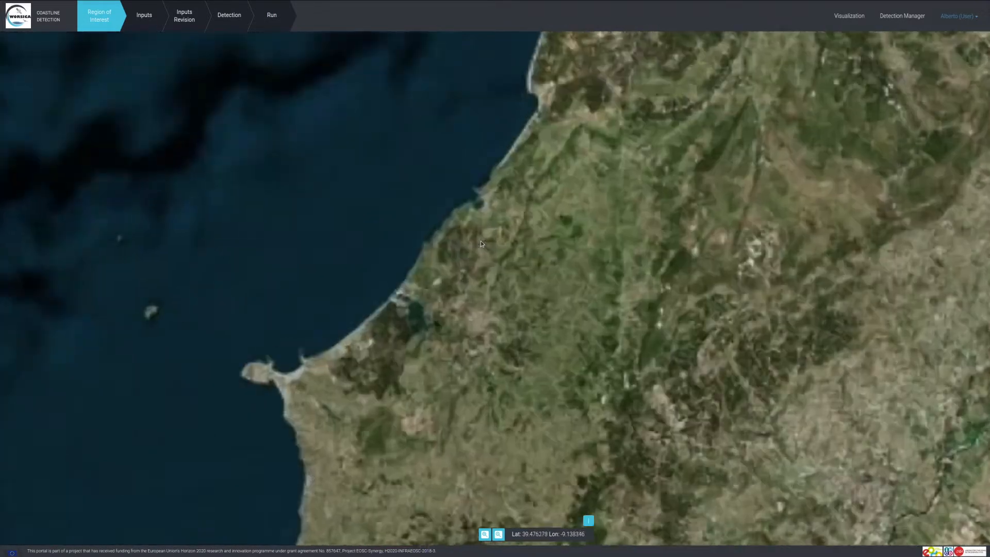
{"action": "left_click_drag", "start_coordinate": [397, 396], "coordinate": [561, 226]}
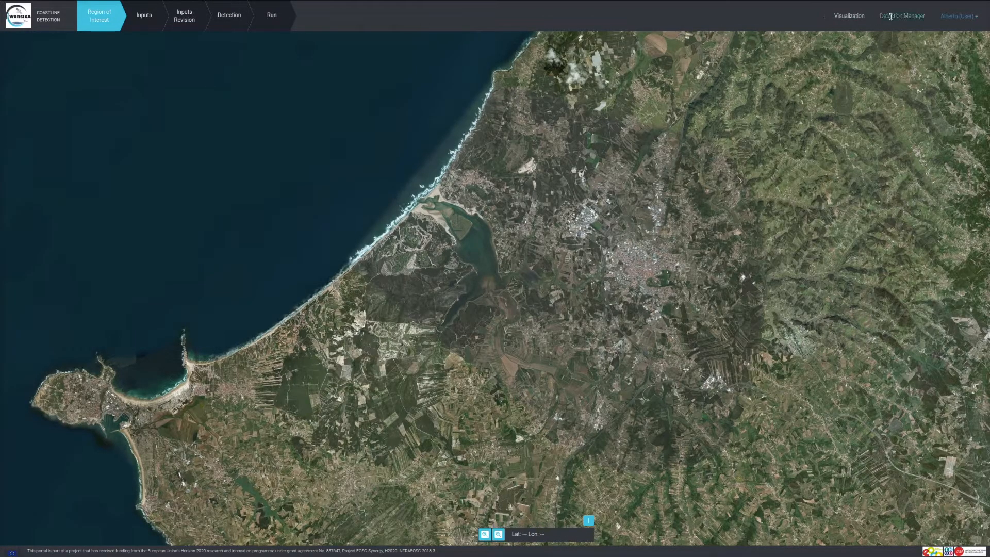
{"action": "left_click", "coordinate": [98, 22]}
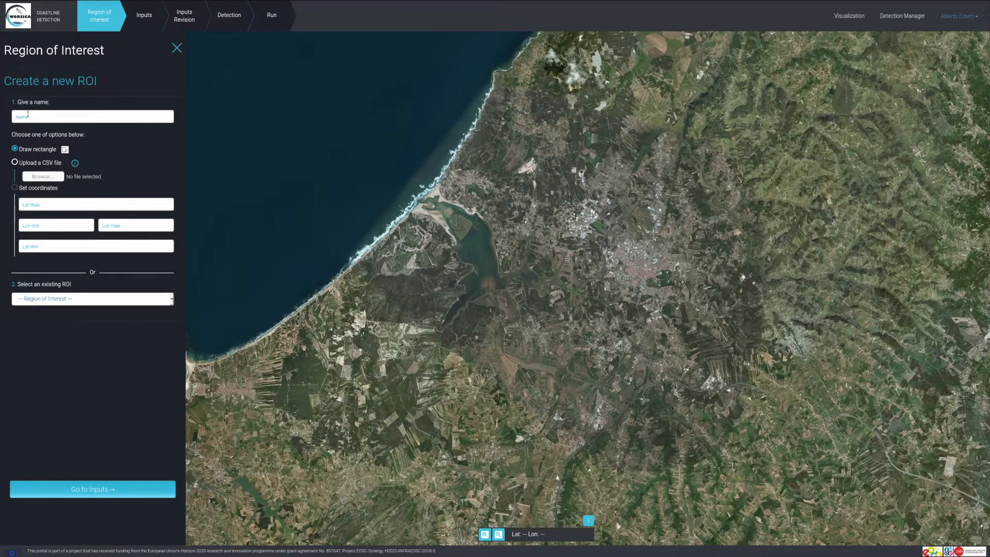
{"action": "left_click", "coordinate": [145, 115]}
{"action": "type", "text": "ObidosLagoon"}
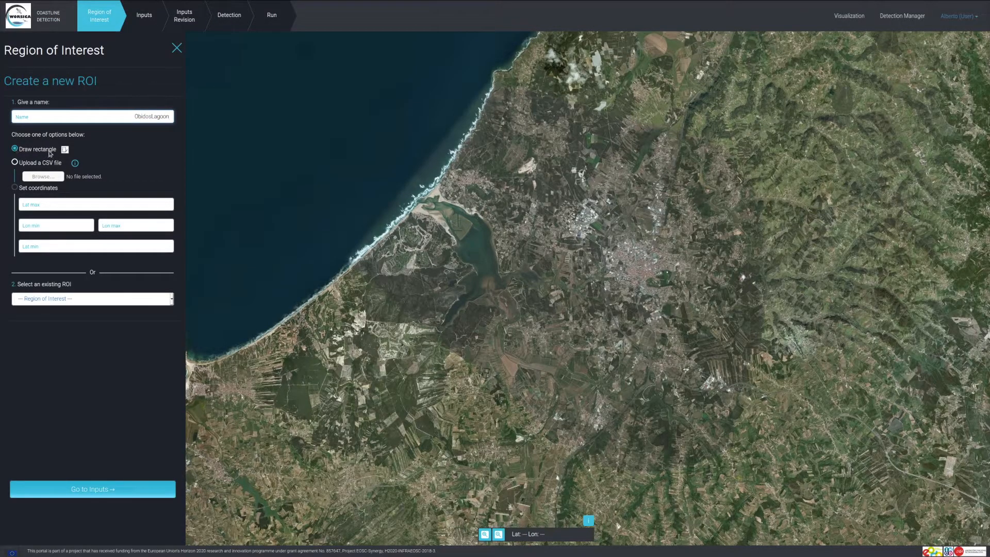
Draw the region rectangle around the lagoon, about latitude 39.384 to 39.442 and longitude -9.273 to -9.177, and continue to the inputs.
{"action": "left_click", "coordinate": [65, 150]}
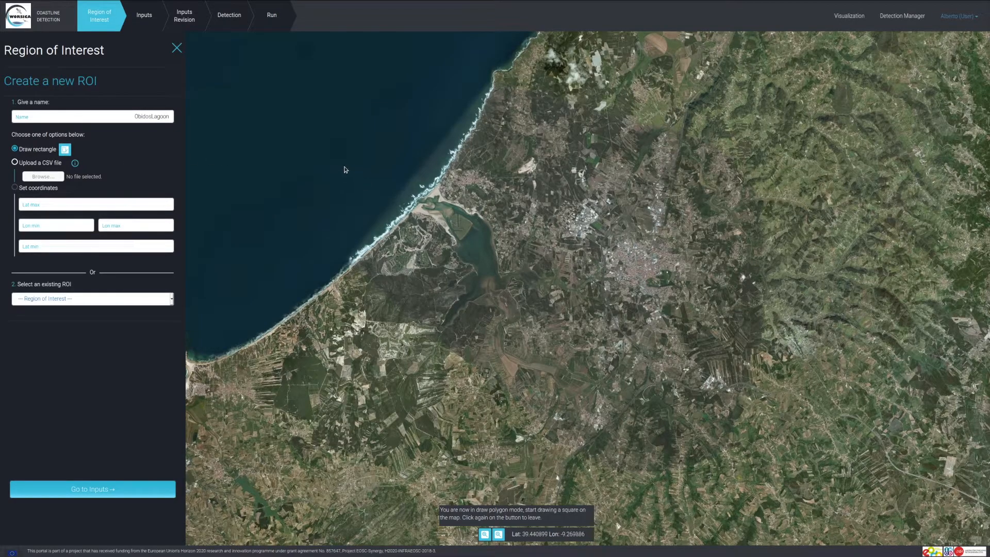
{"action": "mouse_move", "coordinate": [338, 168]}
{"action": "left_mouse_down"}
{"action": "mouse_move", "coordinate": [388, 267]}
{"action": "mouse_move", "coordinate": [567, 346]}
{"action": "mouse_move", "coordinate": [554, 333]}
{"action": "left_mouse_up"}
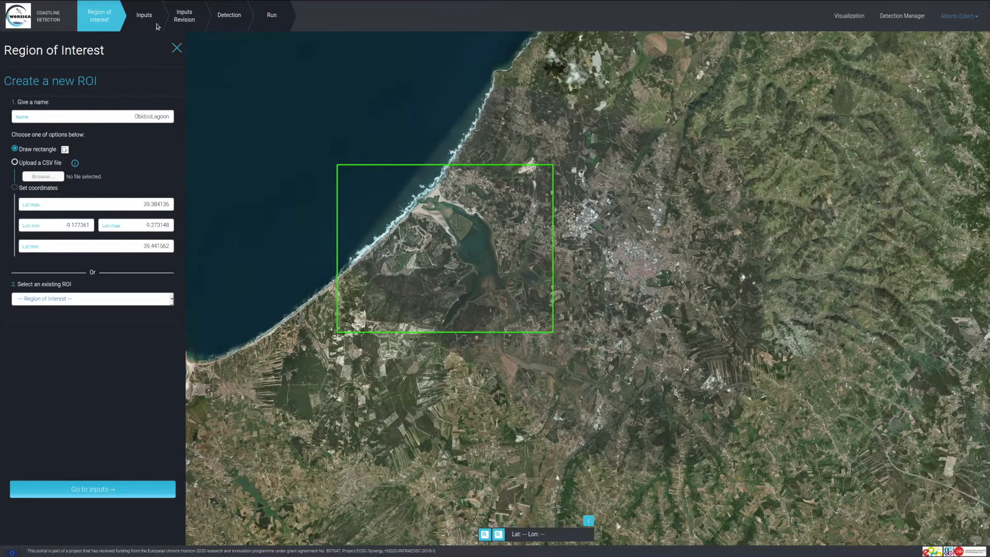
{"action": "left_click", "coordinate": [99, 494]}
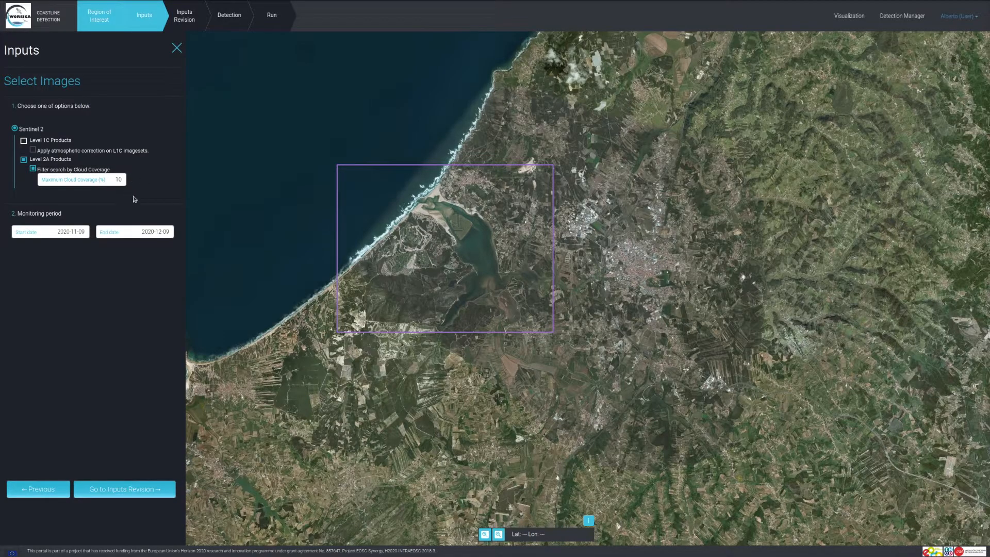
Set the start date of the monitoring period to 2020-03-01.
{"action": "left_click", "coordinate": [61, 234]}
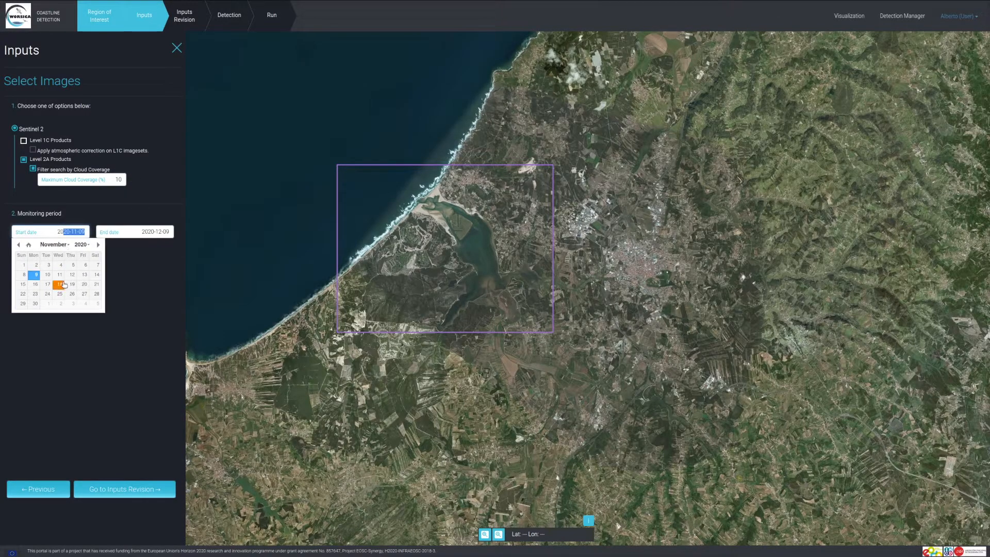
{"action": "left_click", "coordinate": [18, 244]}
{"action": "left_click", "coordinate": [18, 244]}
{"action": "left_click", "coordinate": [18, 244]}
{"action": "left_click", "coordinate": [19, 244]}
{"action": "left_click", "coordinate": [19, 244]}
{"action": "left_click", "coordinate": [19, 245]}
{"action": "left_click", "coordinate": [19, 244]}
{"action": "left_click", "coordinate": [19, 245]}
{"action": "left_click", "coordinate": [24, 265]}
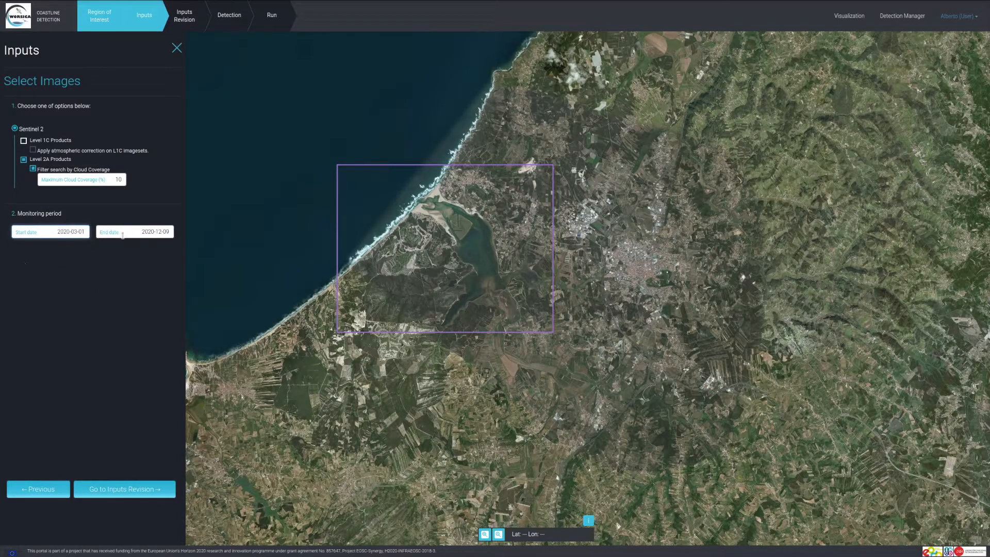
Set the end date of the monitoring period to 2020-03-15 and proceed to the inputs revision.
{"action": "left_click", "coordinate": [140, 233]}
{"action": "left_click", "coordinate": [104, 244]}
{"action": "left_click", "coordinate": [103, 245]}
{"action": "left_click", "coordinate": [103, 245]}
{"action": "left_click", "coordinate": [104, 245]}
{"action": "left_click", "coordinate": [104, 245]}
{"action": "left_click", "coordinate": [103, 245]}
{"action": "left_click", "coordinate": [104, 245]}
{"action": "left_click", "coordinate": [103, 245]}
{"action": "left_click", "coordinate": [103, 245]}
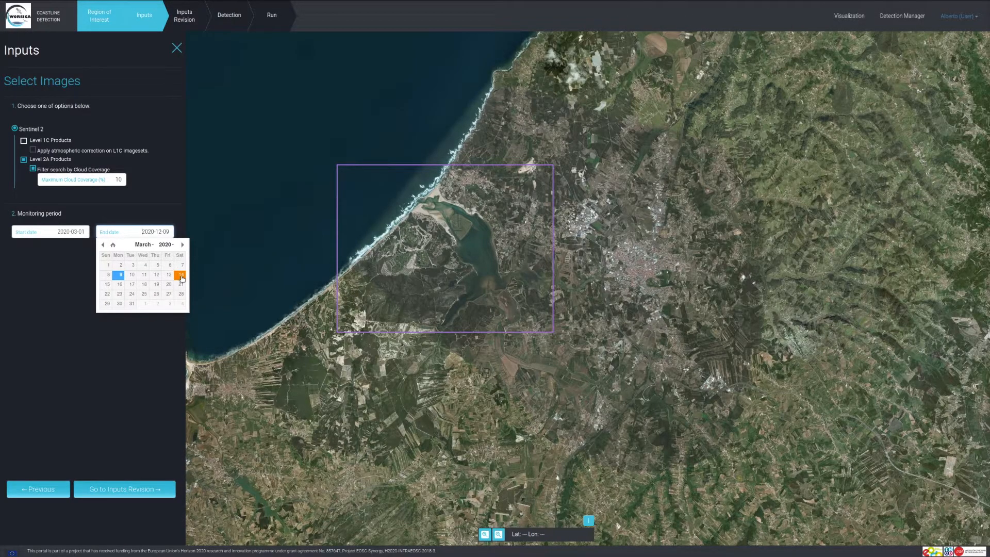
{"action": "left_click", "coordinate": [108, 284]}
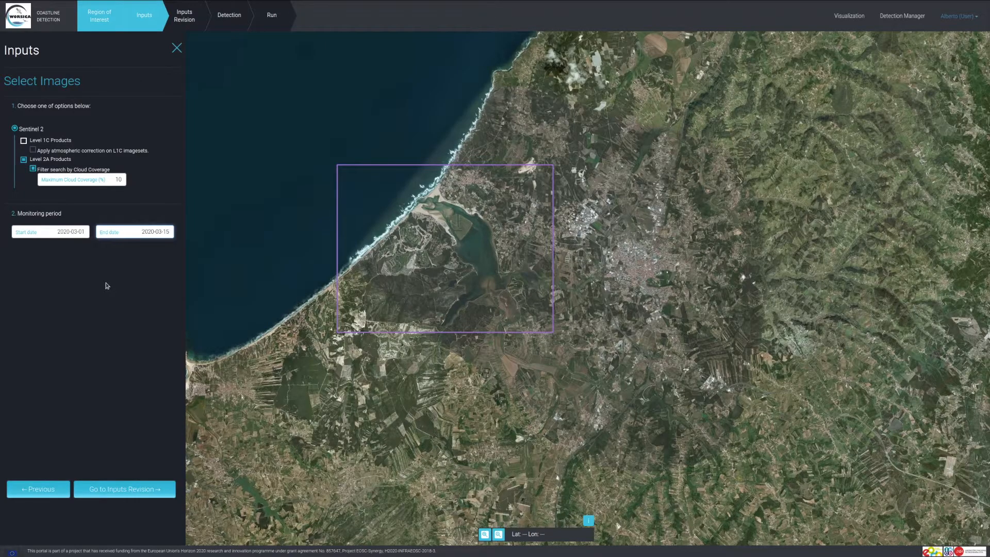
{"action": "left_click", "coordinate": [128, 492]}
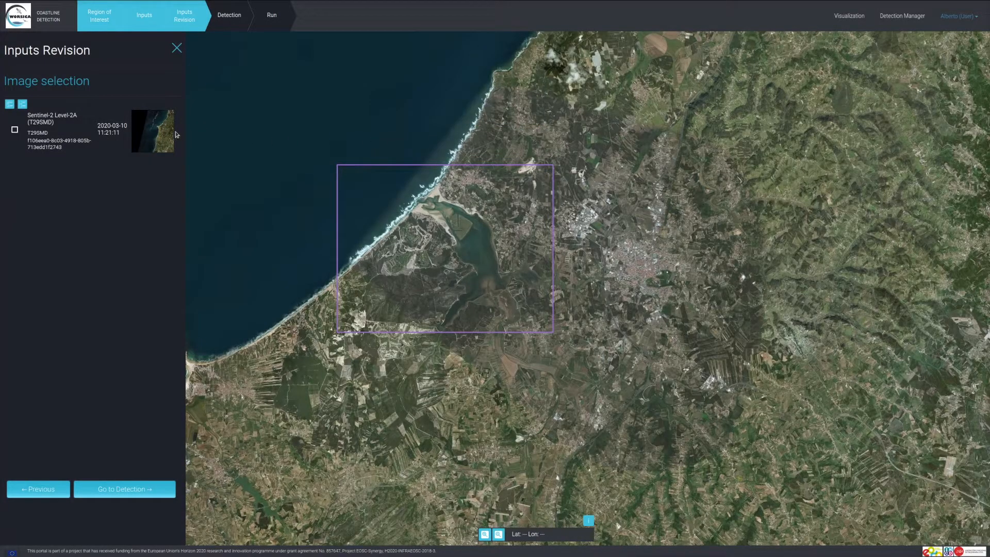
Select the Sentinel-2 Level-2A (T29SMD) image of 2020-03-10, check its footprint on the map, and continue to the detection settings.
{"action": "left_click", "coordinate": [174, 133]}
{"action": "scroll", "coordinate": [438, 290], "scroll_direction": "up", "scroll_amount": 3}
{"action": "scroll", "coordinate": [437, 291], "scroll_direction": "down", "scroll_amount": 5}
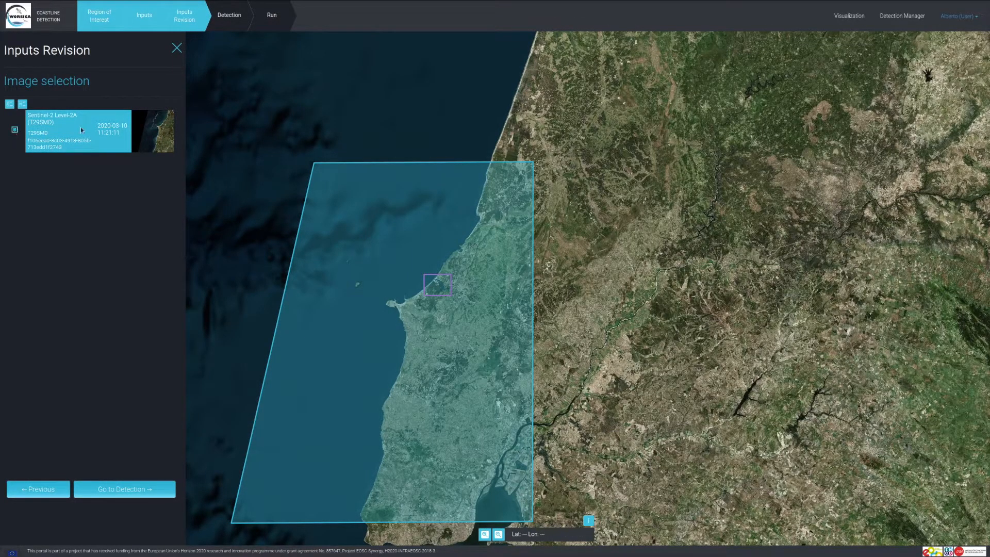
{"action": "left_click", "coordinate": [136, 493]}
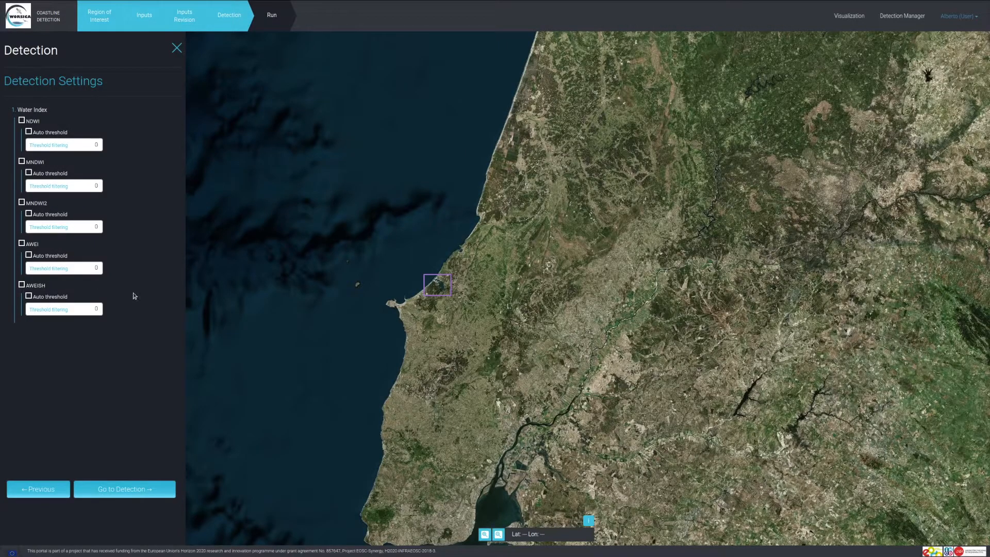
Enable the NDWI, MNDWI, MNDWI2, AWEI and AWEISH water indices for the detection.
{"action": "left_click", "coordinate": [21, 121]}
{"action": "left_click", "coordinate": [22, 162]}
{"action": "left_click", "coordinate": [21, 202]}
{"action": "left_click", "coordinate": [22, 244]}
{"action": "left_click", "coordinate": [22, 284]}
Turn on the auto threshold for all five water indices and proceed to the run summary.
{"action": "left_click", "coordinate": [29, 132]}
{"action": "left_click", "coordinate": [28, 172]}
{"action": "left_click", "coordinate": [29, 213]}
{"action": "left_click", "coordinate": [28, 255]}
{"action": "left_click", "coordinate": [28, 295]}
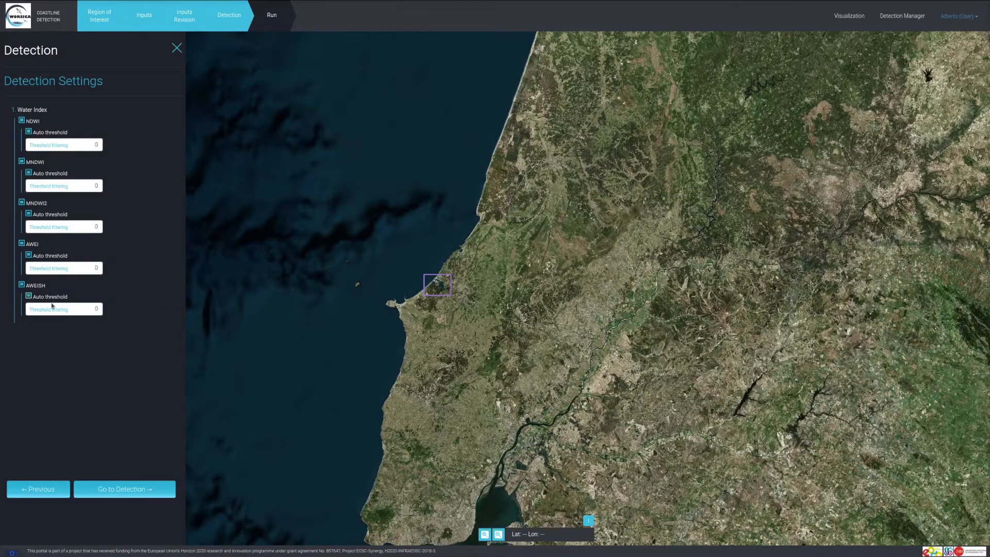
{"action": "left_click", "coordinate": [130, 494]}
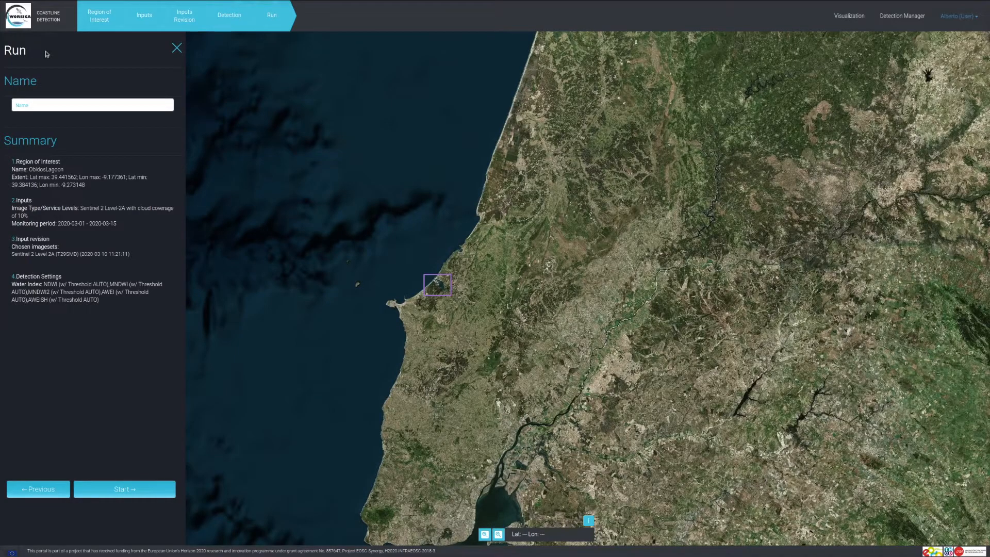
Name the detection run Obidos_test1, submit it, and acknowledge the submission.
{"action": "left_click", "coordinate": [152, 105]}
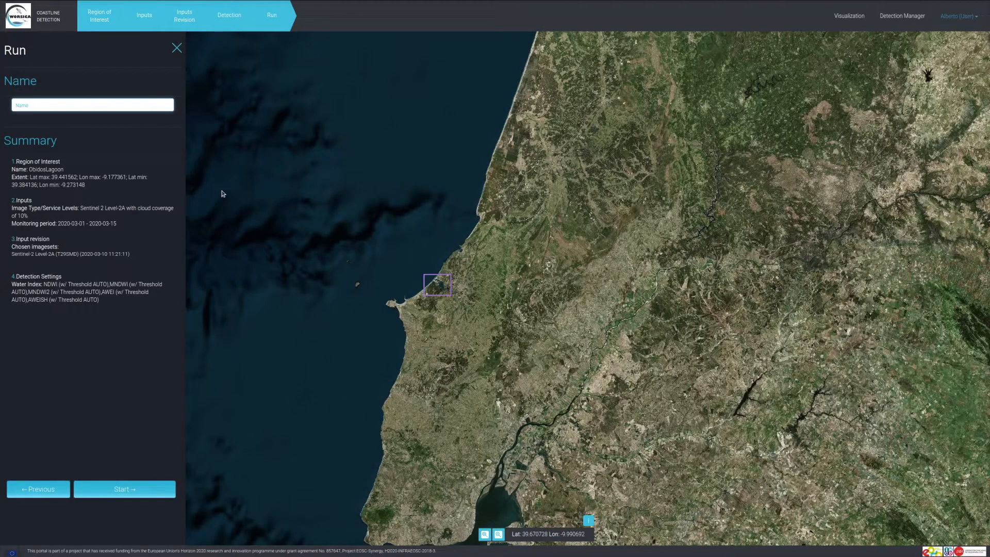
{"action": "type", "text": "Obidos_test1"}
{"action": "left_click", "coordinate": [129, 490]}
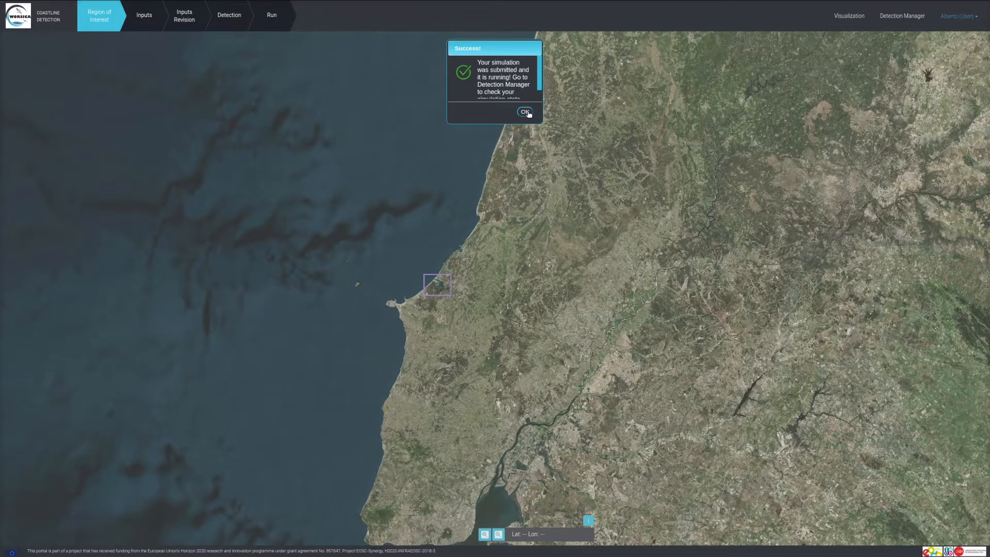
{"action": "left_click", "coordinate": [525, 111]}
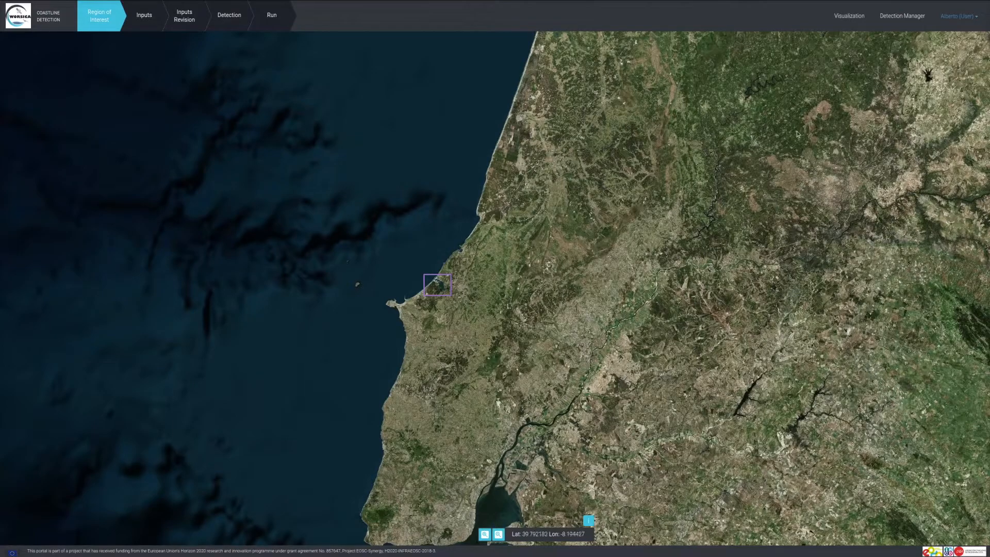
Check the simulation status details of Obidos_test1 under the ObidosLagoon region in the Detection Manager.
{"action": "left_click", "coordinate": [902, 15]}
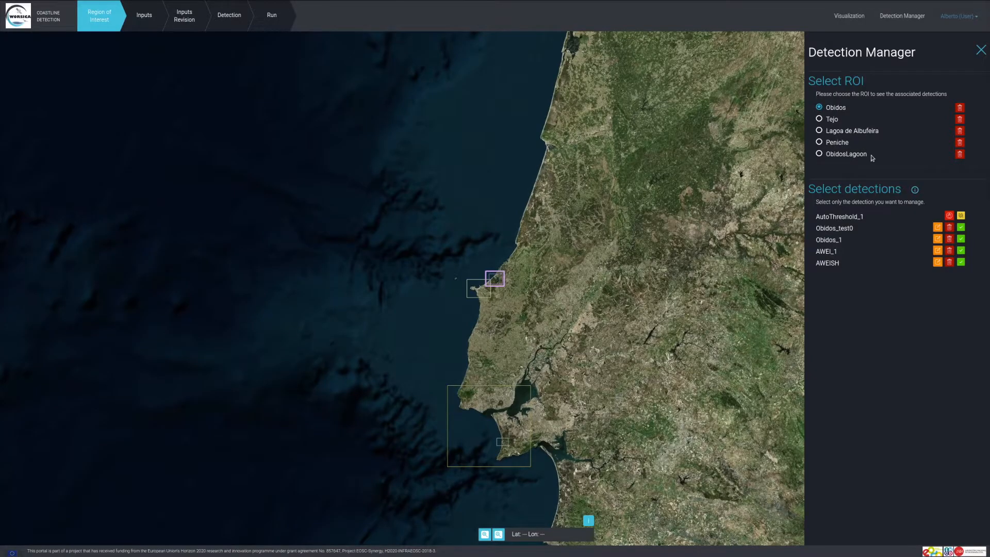
{"action": "left_click", "coordinate": [820, 153]}
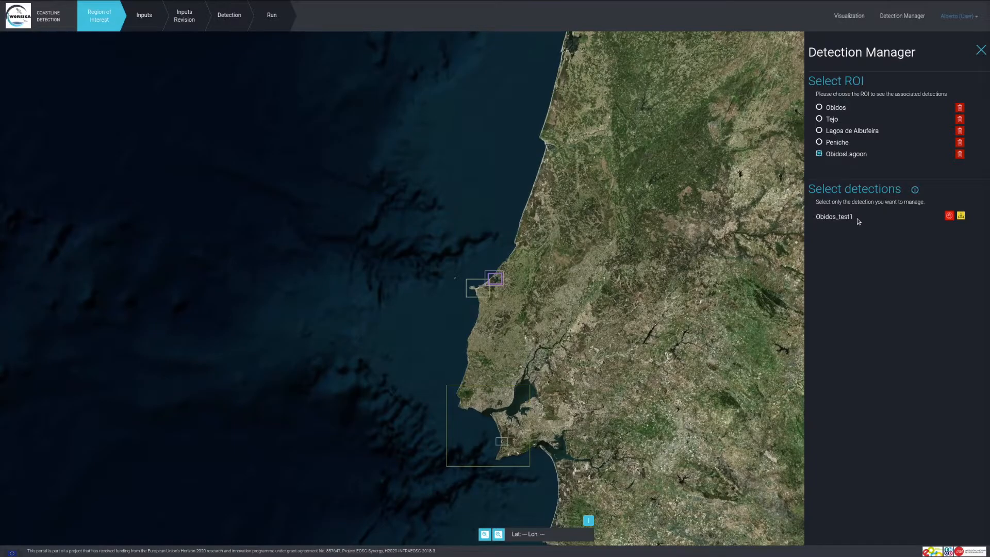
{"action": "left_click", "coordinate": [961, 217]}
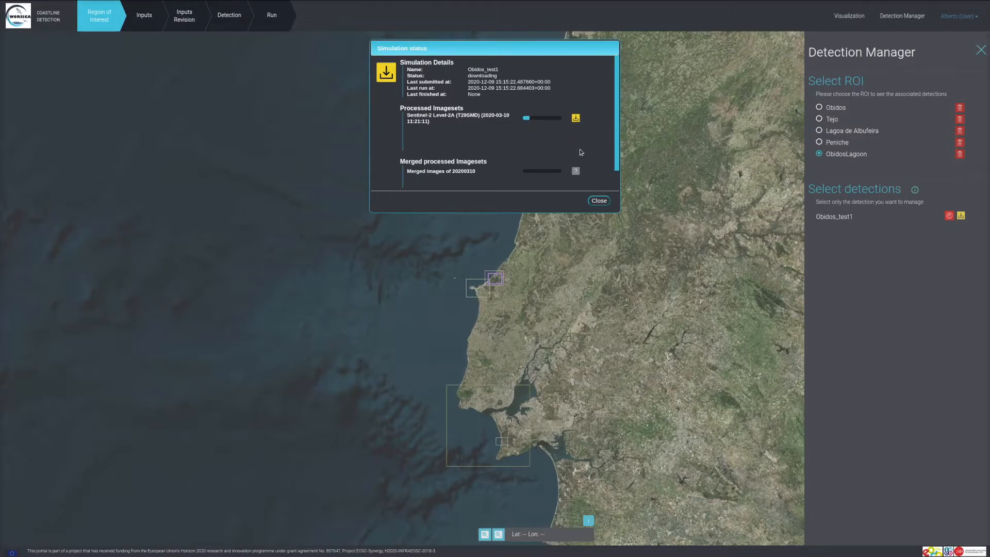
{"action": "scroll", "coordinate": [595, 135], "scroll_direction": "down", "scroll_amount": 1}
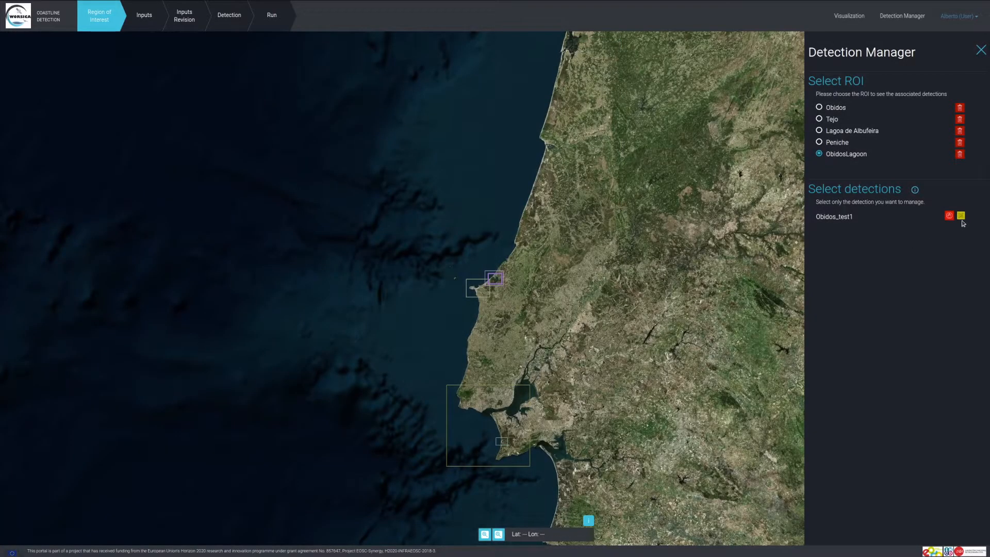
Open the visualization view for ObidosLagoon and check the processing status of Obidos_test1, including its merged imagesets.
{"action": "left_click", "coordinate": [849, 15]}
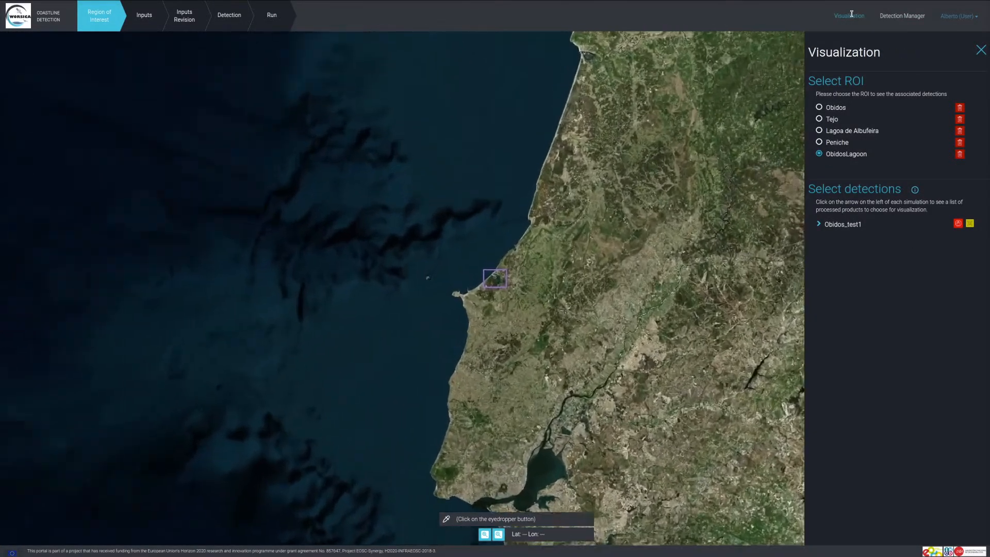
{"action": "left_click", "coordinate": [818, 225]}
{"action": "left_click", "coordinate": [972, 224]}
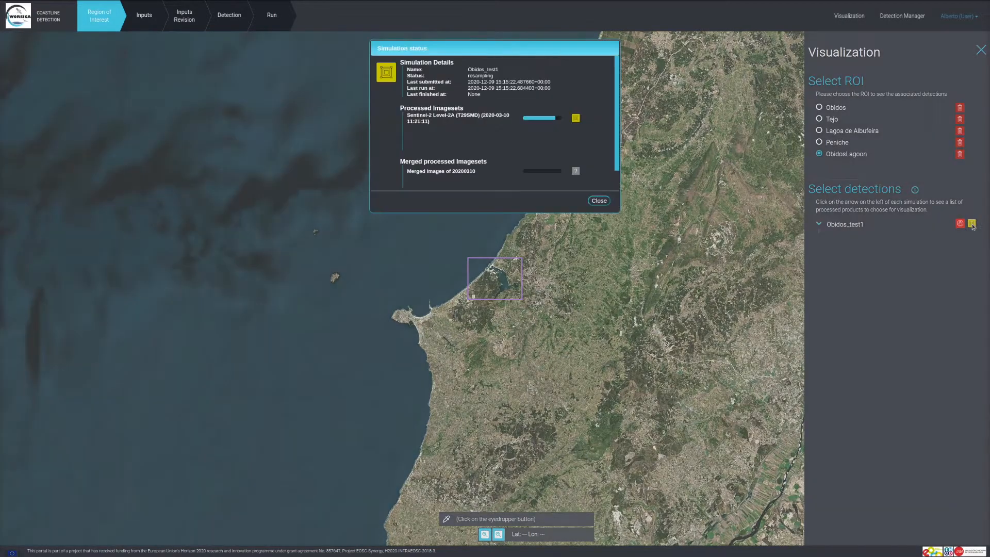
{"action": "mouse_move", "coordinate": [578, 120]}
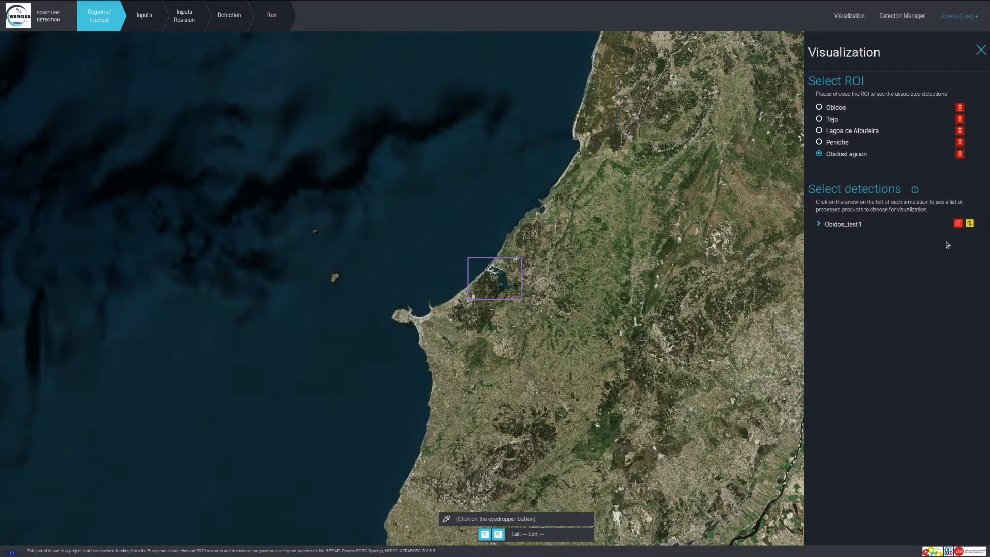
{"action": "left_click", "coordinate": [969, 224]}
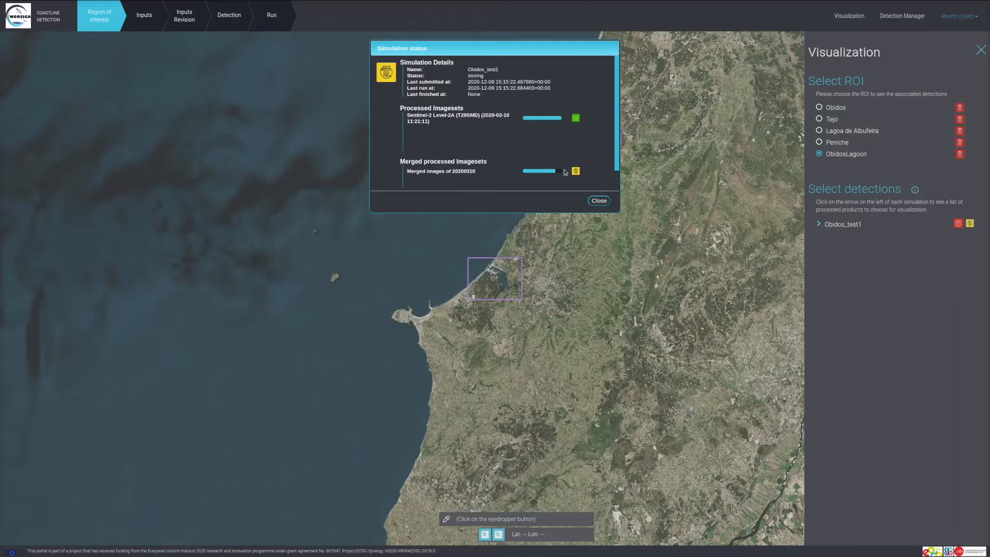
{"action": "scroll", "coordinate": [593, 140], "scroll_direction": "down", "scroll_amount": 1}
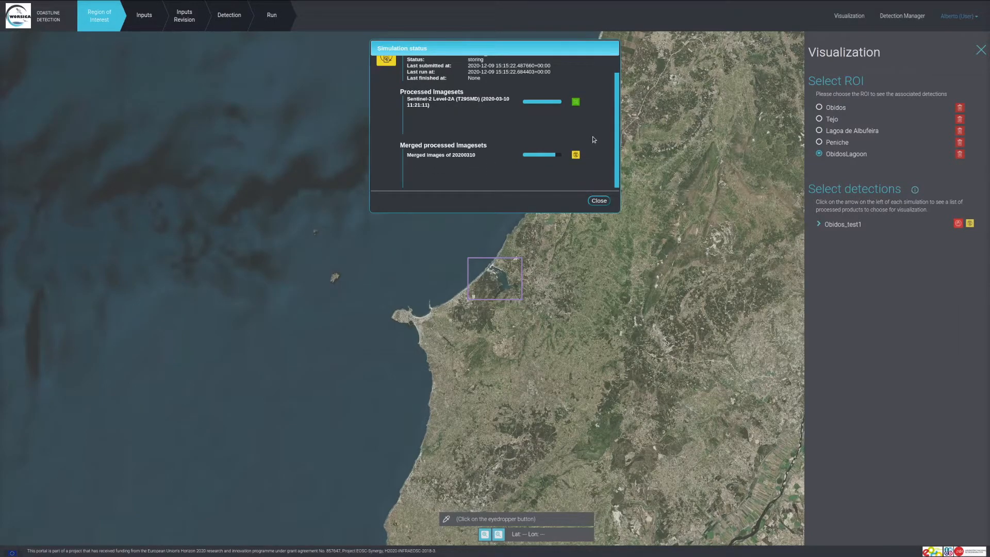
{"action": "left_click", "coordinate": [599, 201]}
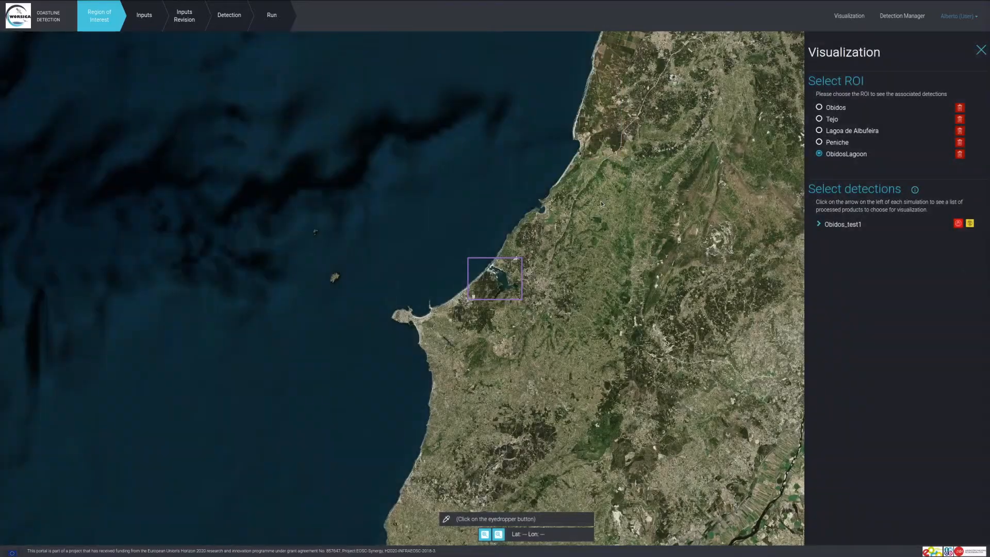
Read the visualization help on viewing processed products, the simulation processing steps and the status icon colours.
{"action": "left_click", "coordinate": [914, 190]}
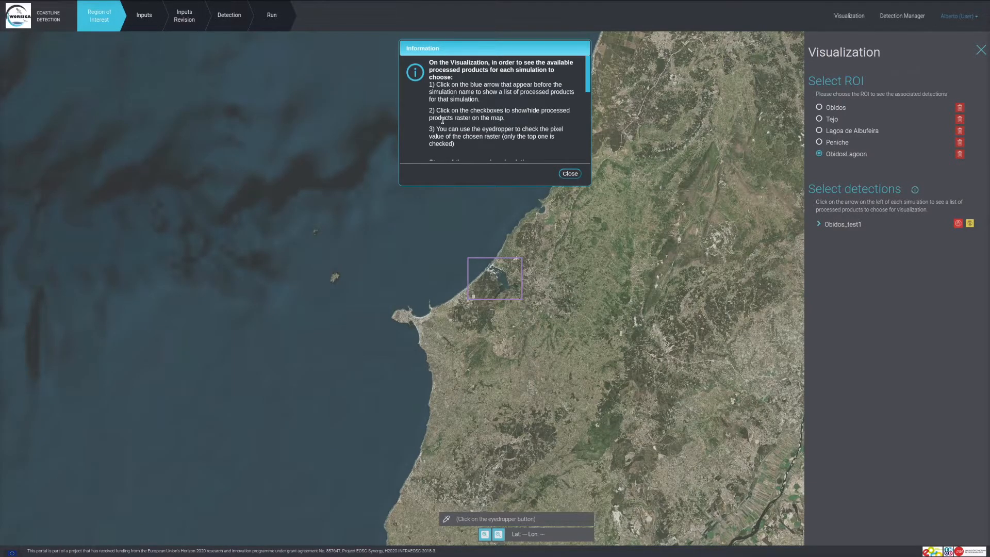
{"action": "scroll", "coordinate": [564, 139], "scroll_direction": "down", "scroll_amount": 3}
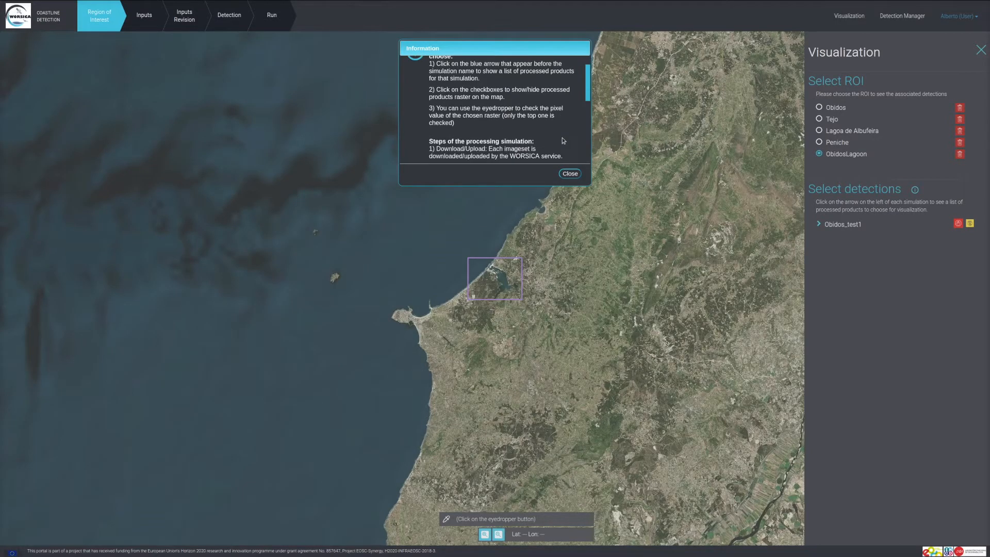
{"action": "scroll", "coordinate": [564, 138], "scroll_direction": "down", "scroll_amount": 2}
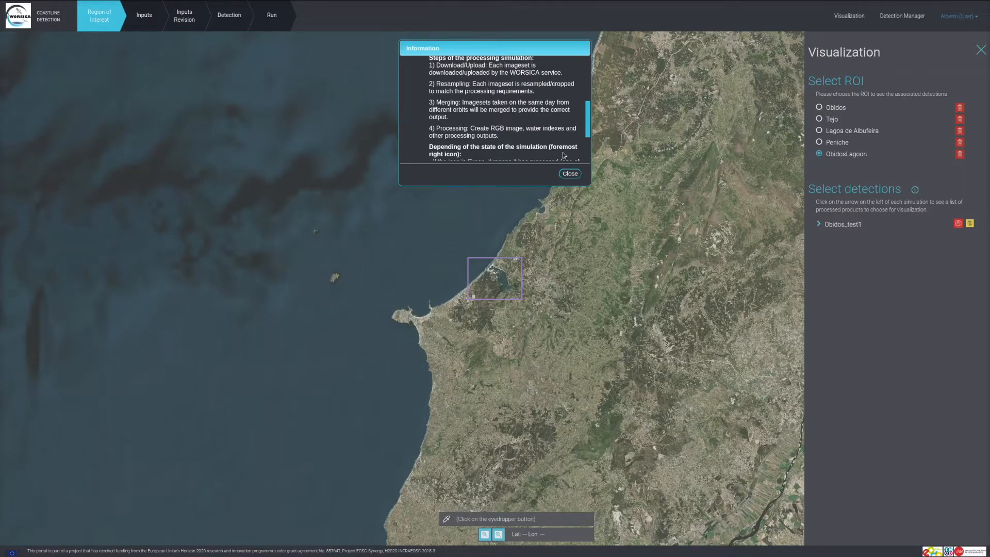
{"action": "scroll", "coordinate": [563, 120], "scroll_direction": "down", "scroll_amount": 2}
{"action": "scroll", "coordinate": [563, 116], "scroll_direction": "down", "scroll_amount": 1}
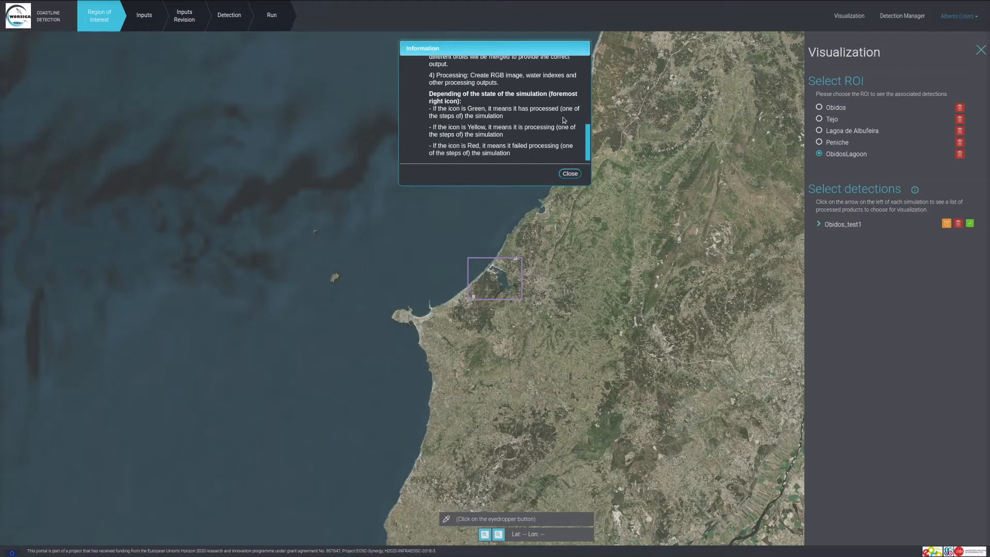
{"action": "left_click", "coordinate": [570, 173]}
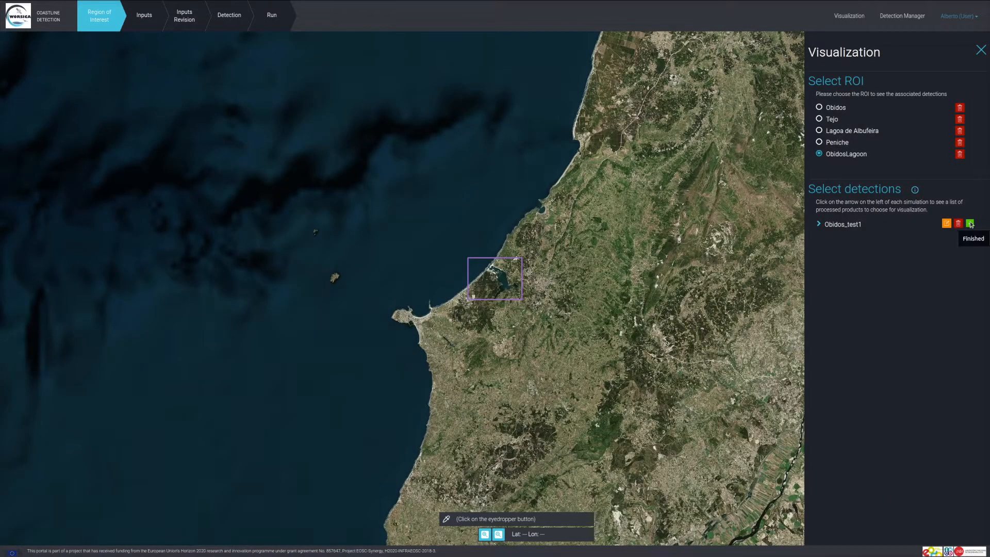
List the processed products of Obidos_test1 and display the AWEI Coastline+RGB layer over the lagoon.
{"action": "left_click", "coordinate": [819, 224]}
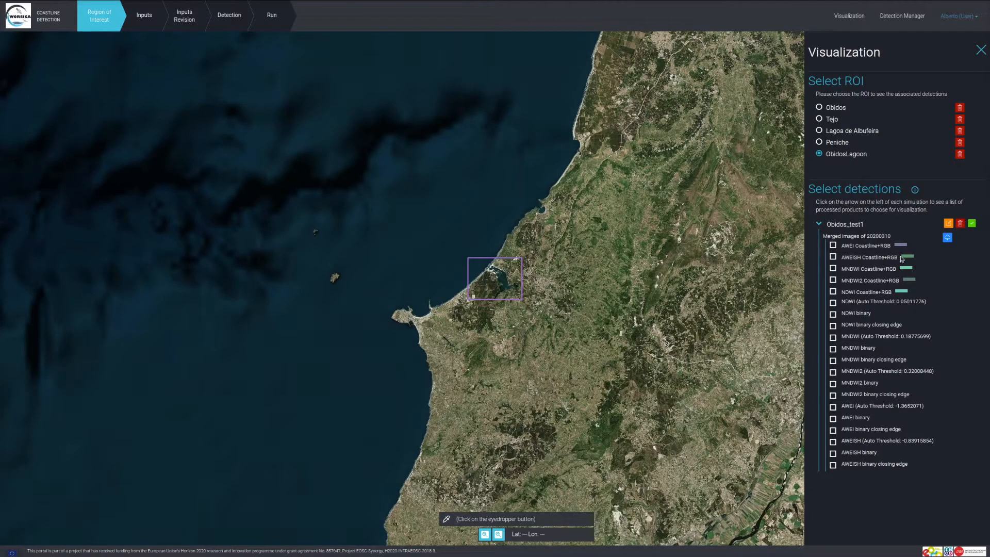
{"action": "left_click", "coordinate": [833, 246]}
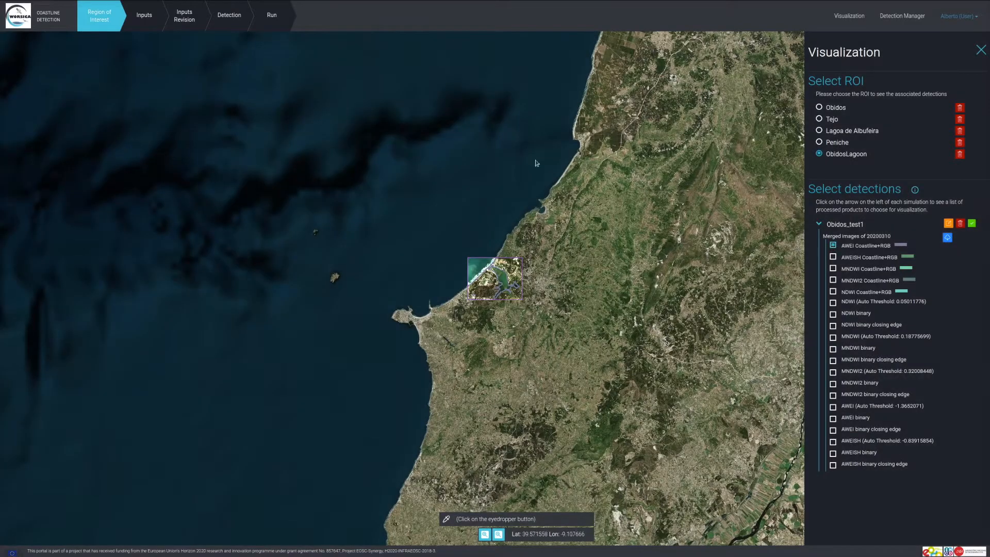
{"action": "scroll", "coordinate": [503, 290], "scroll_direction": "up", "scroll_amount": 2}
{"action": "scroll", "coordinate": [503, 289], "scroll_direction": "up", "scroll_amount": 1}
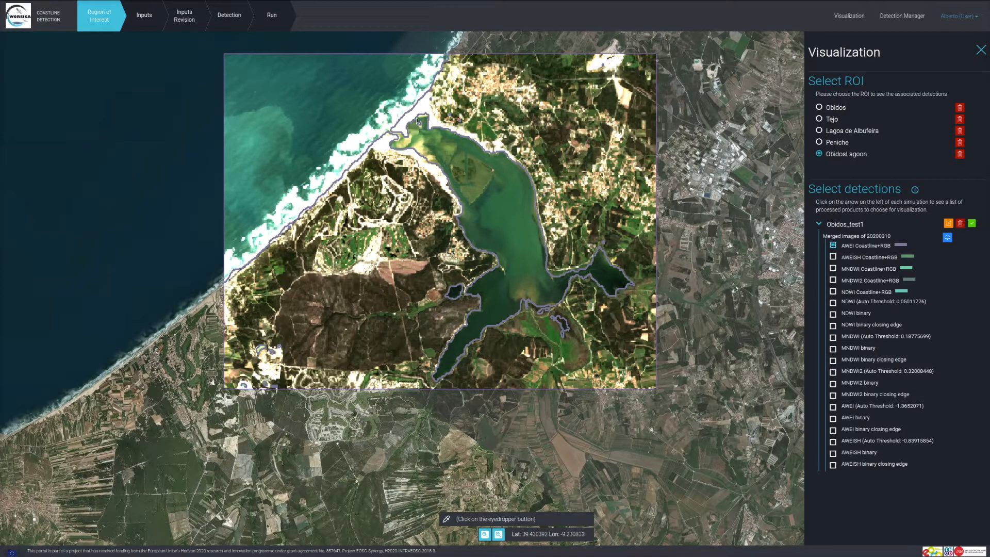
Display the AWEISH, MNDWI, MNDWI2 and NDWI Coastline+RGB layers one after another, hiding each previous layer.
{"action": "left_click", "coordinate": [832, 257]}
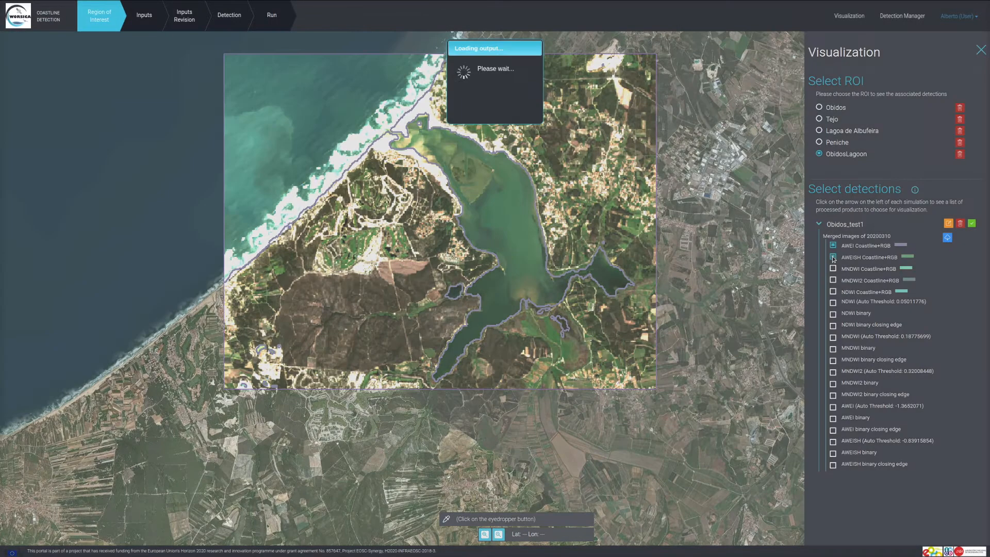
{"action": "left_click", "coordinate": [834, 246]}
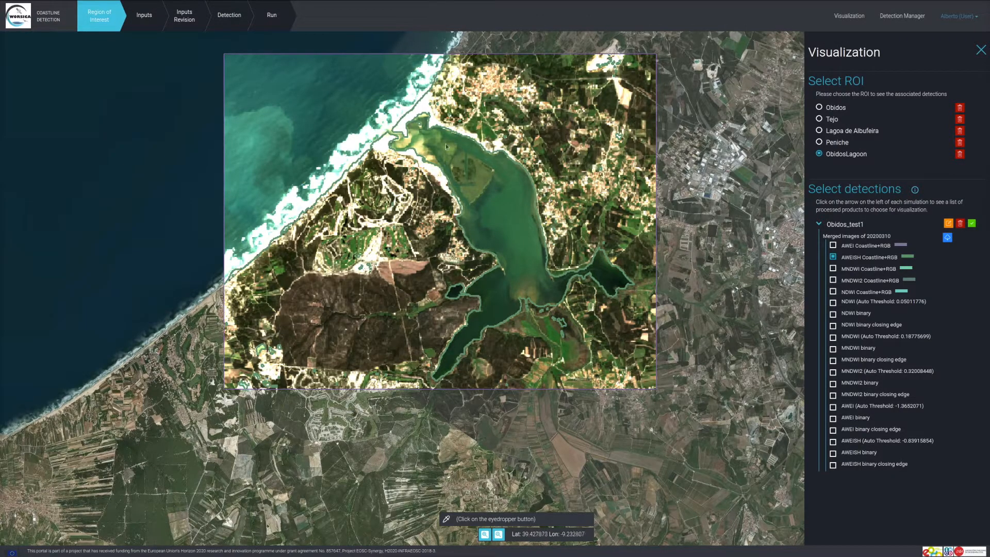
{"action": "left_click", "coordinate": [833, 256]}
{"action": "left_click", "coordinate": [833, 269]}
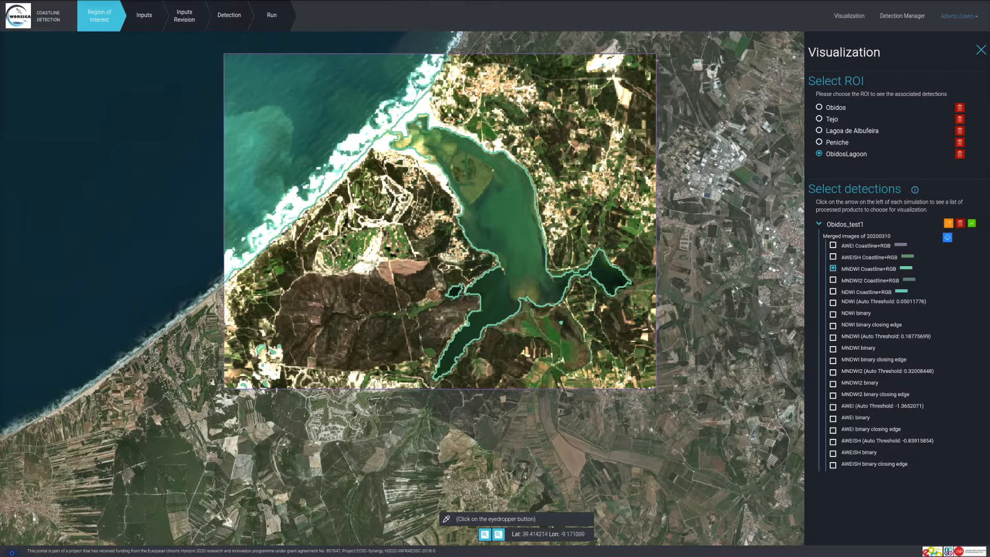
{"action": "left_click", "coordinate": [833, 269]}
{"action": "left_click", "coordinate": [833, 280]}
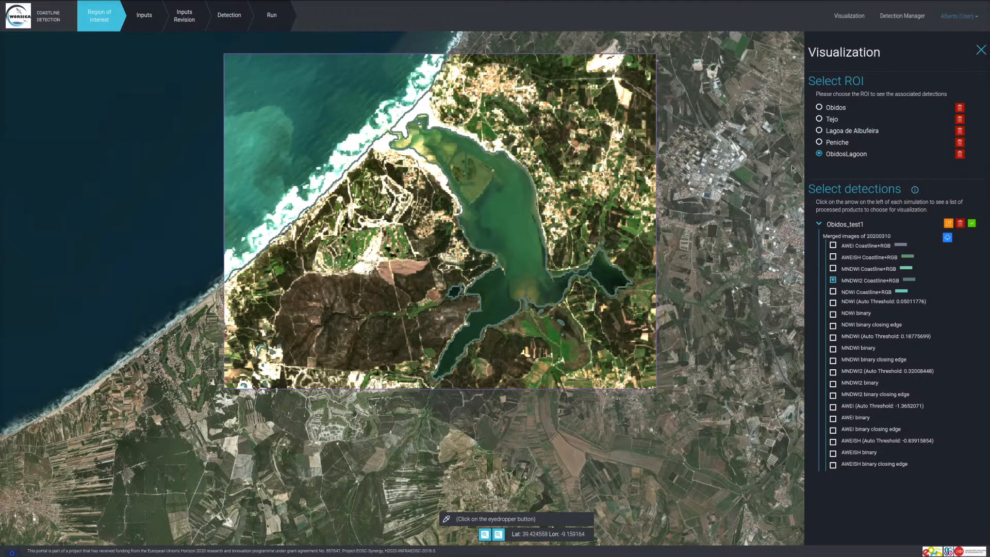
{"action": "left_click", "coordinate": [833, 291]}
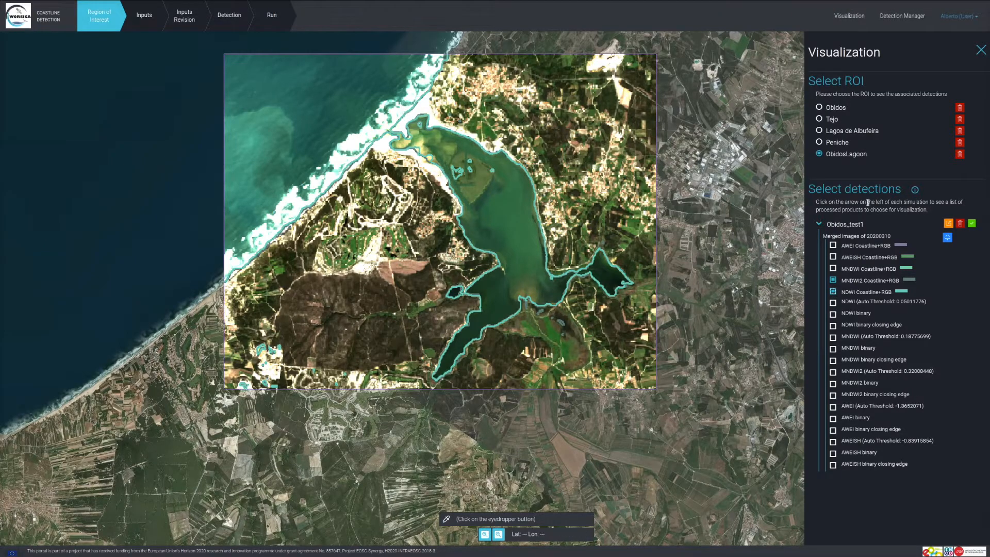
{"action": "left_click", "coordinate": [833, 280]}
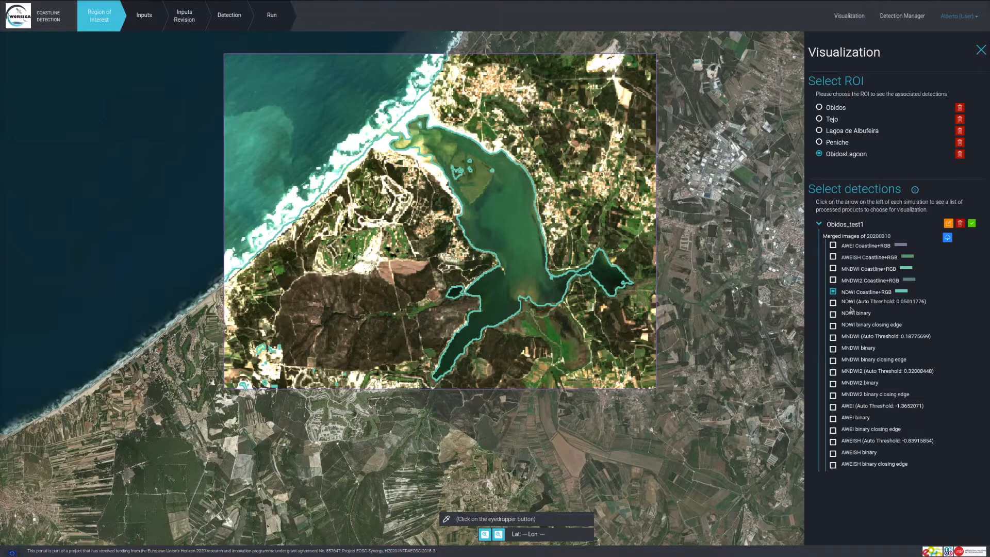
Highlight the NDWI and MNDWI auto threshold values and display the NDWI index layer in place of NDWI Coastline+RGB.
{"action": "left_click_drag", "start_coordinate": [858, 302], "coordinate": [921, 301]}
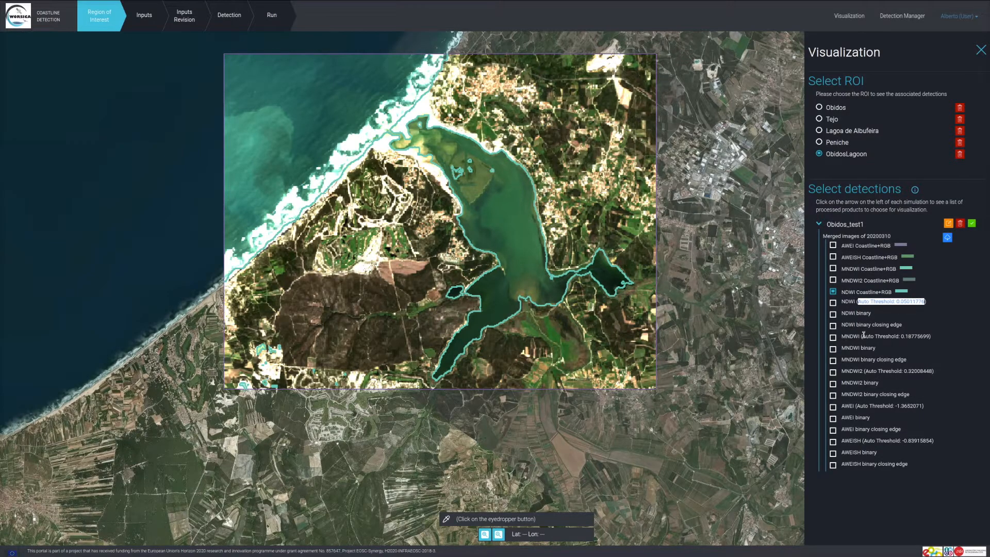
{"action": "left_click_drag", "start_coordinate": [863, 336], "coordinate": [928, 336]}
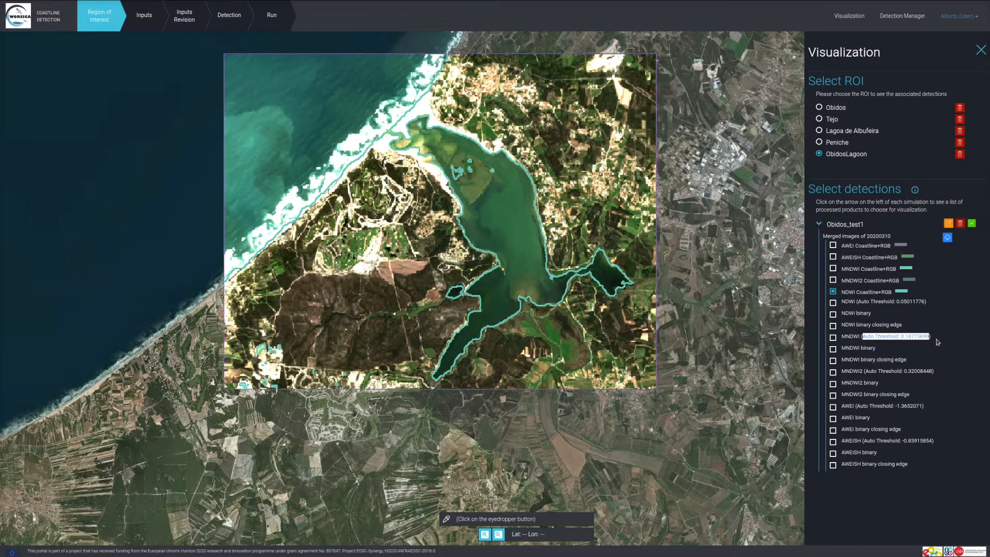
{"action": "left_click", "coordinate": [833, 302]}
{"action": "left_click", "coordinate": [833, 292]}
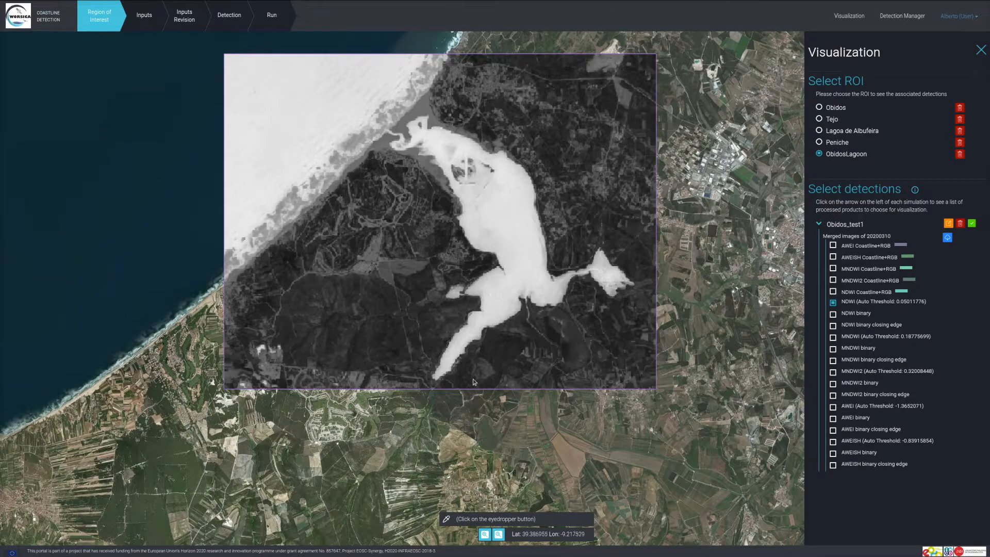
Display the MNDWI, MNDWI2, AWEI and AWEISH auto threshold index layers one after another, hiding each previous layer.
{"action": "left_click", "coordinate": [833, 302]}
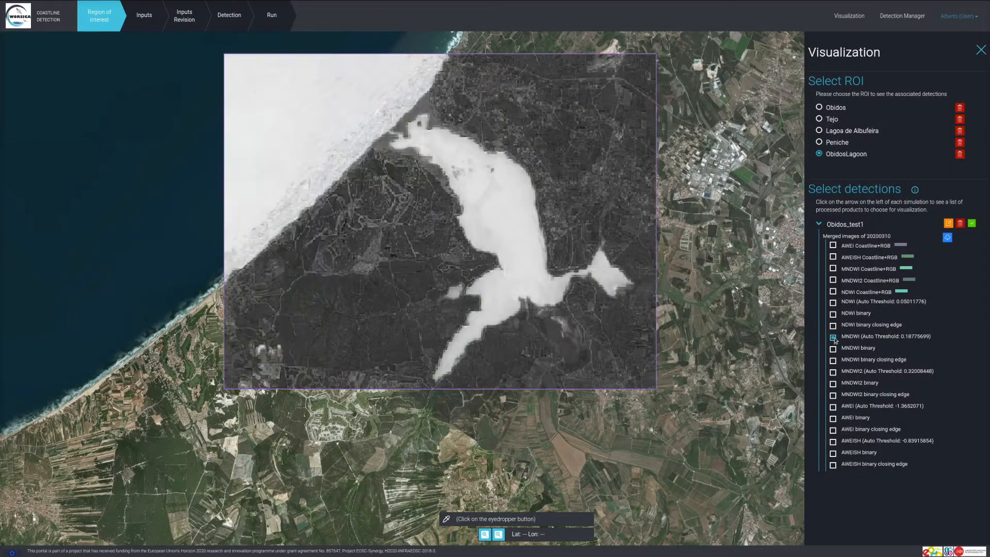
{"action": "left_click", "coordinate": [832, 372]}
{"action": "left_click", "coordinate": [834, 339]}
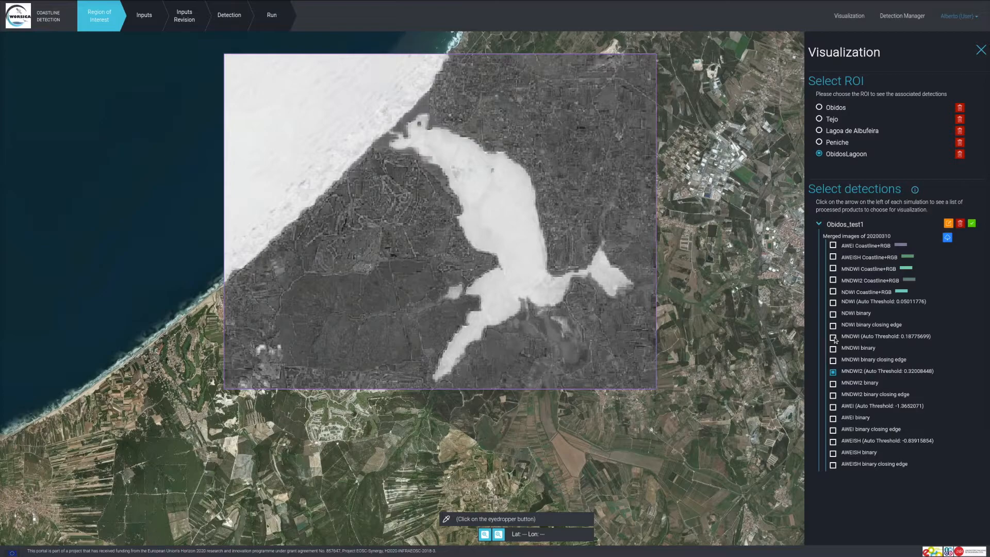
{"action": "left_click", "coordinate": [832, 372]}
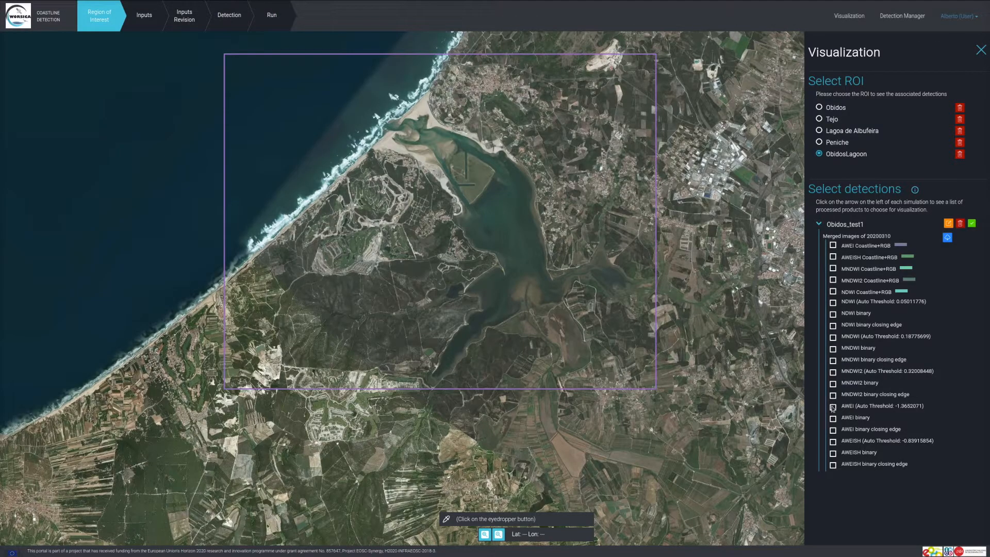
{"action": "left_click", "coordinate": [833, 407]}
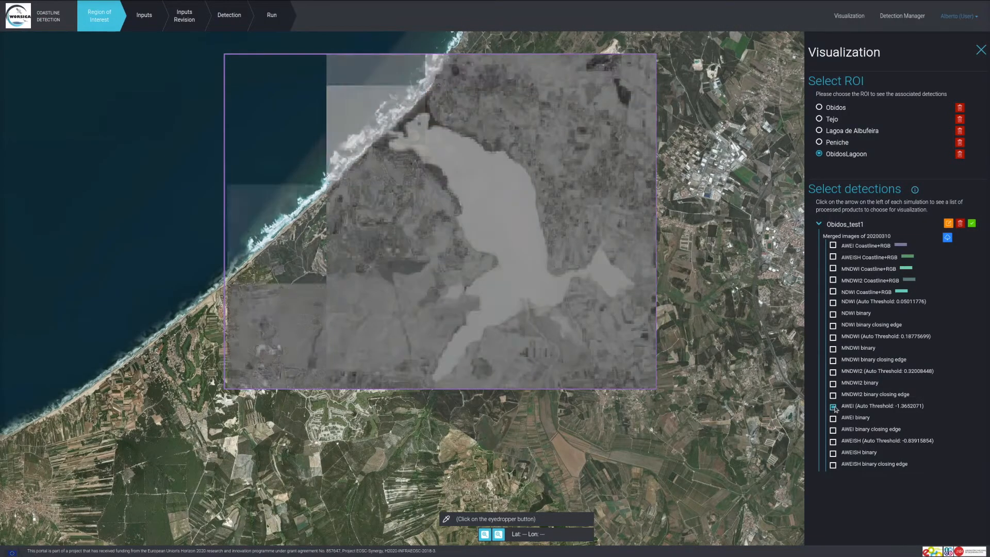
{"action": "left_click", "coordinate": [833, 407]}
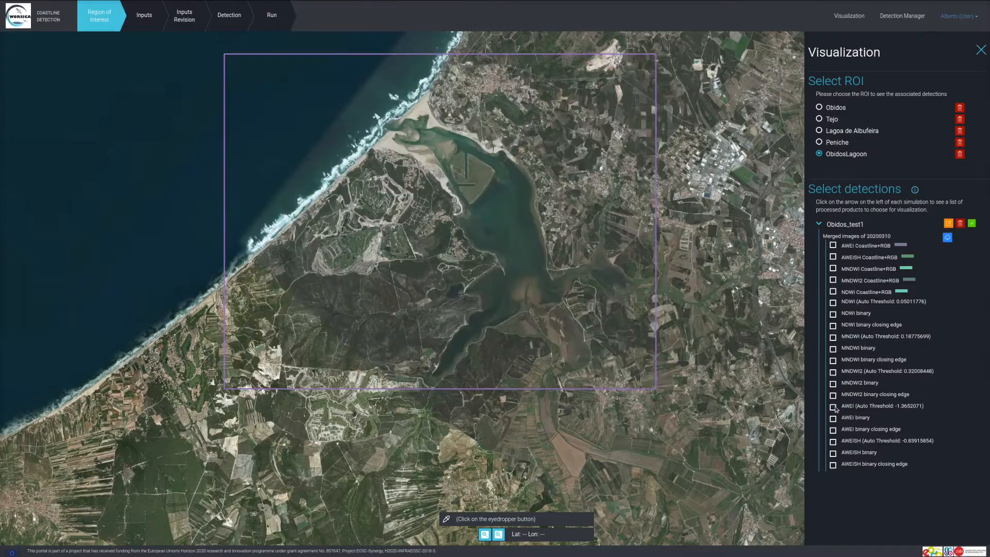
{"action": "left_click", "coordinate": [833, 442]}
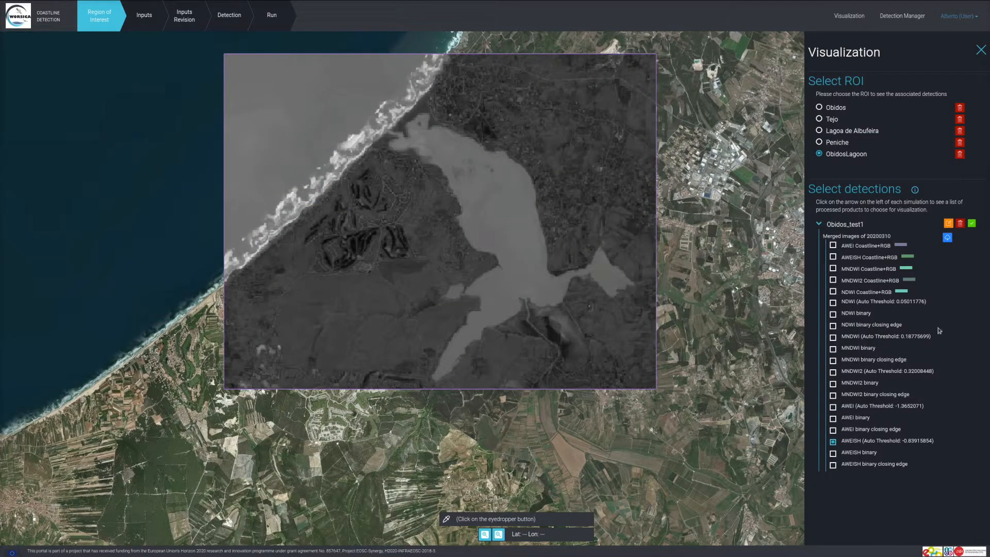
Download the final products zip of the merged 20200310 images into a new Desktop folder named WORSICA_demo.
{"action": "left_click", "coordinate": [948, 239]}
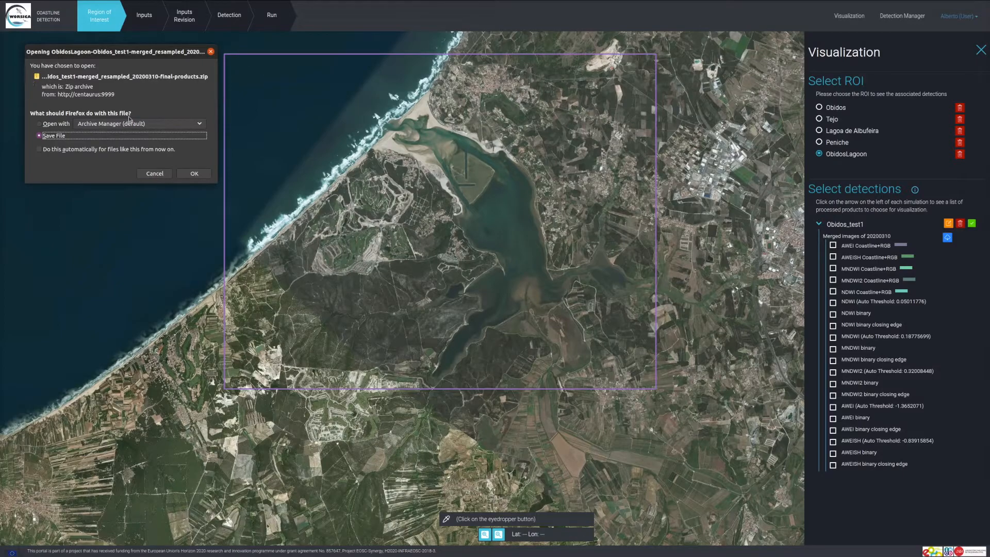
{"action": "left_click", "coordinate": [193, 173]}
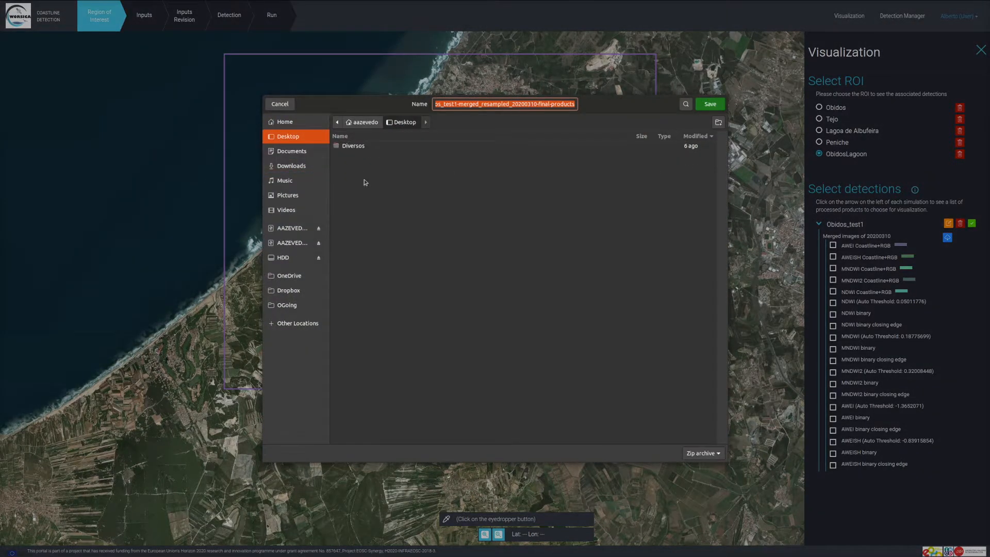
{"action": "left_click", "coordinate": [718, 123]}
{"action": "type", "text": "WORSICA_demo"}
{"action": "left_click", "coordinate": [702, 153]}
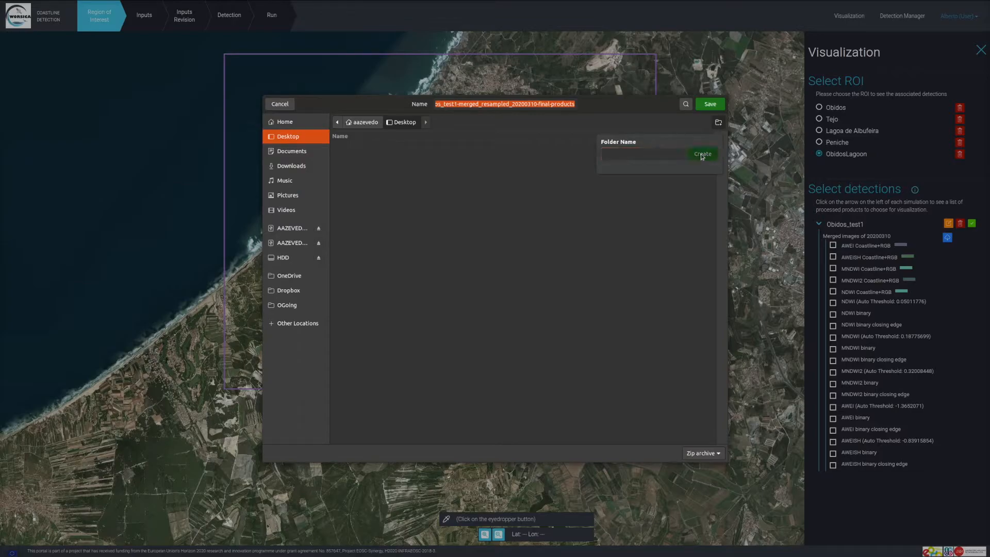
{"action": "left_click", "coordinate": [710, 105]}
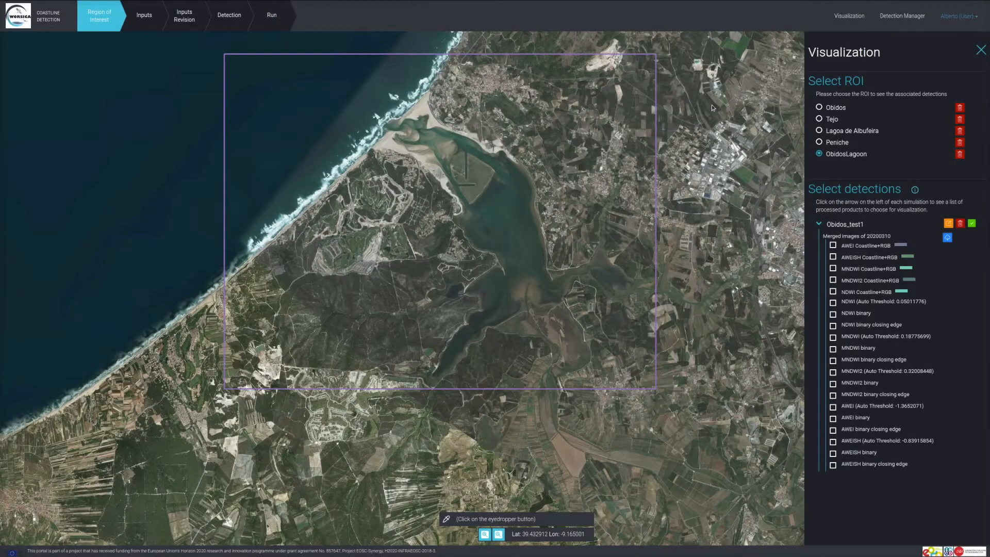